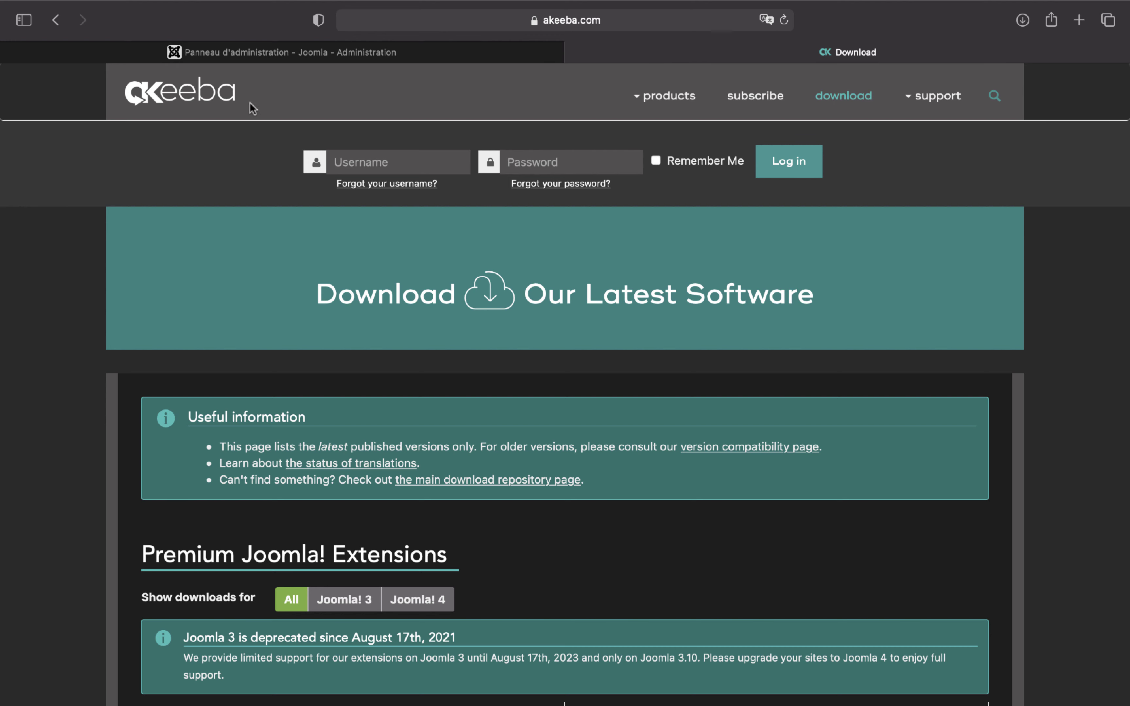
scroll(250, 102, down, 11)
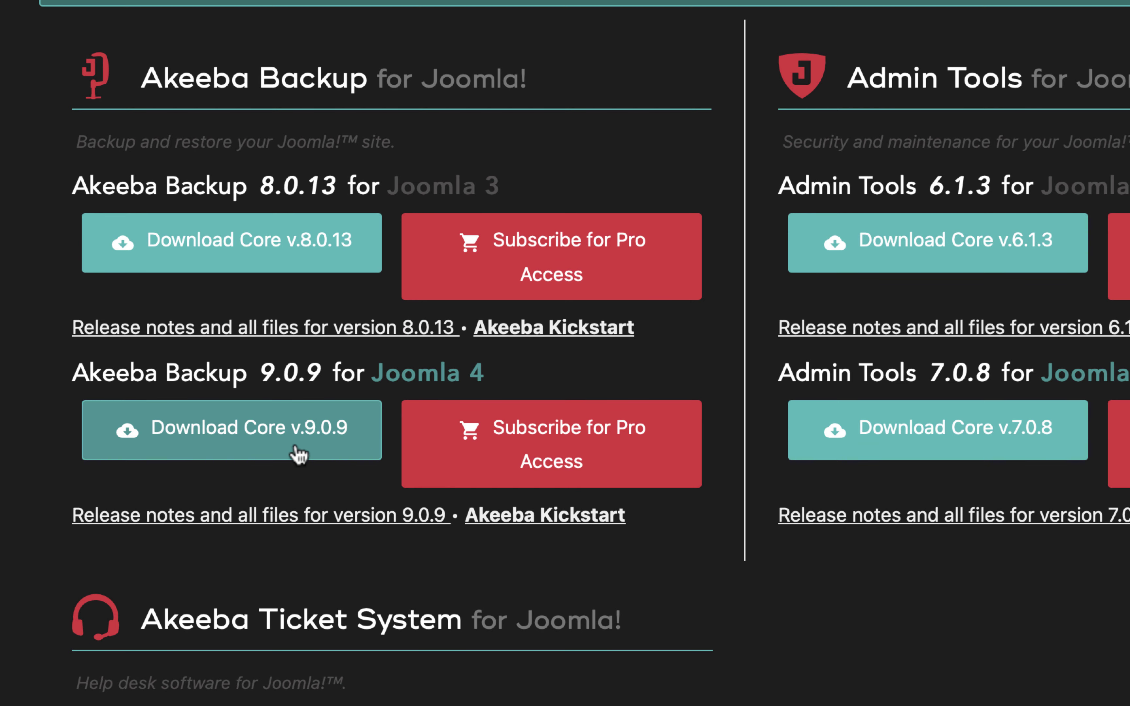
click(298, 458)
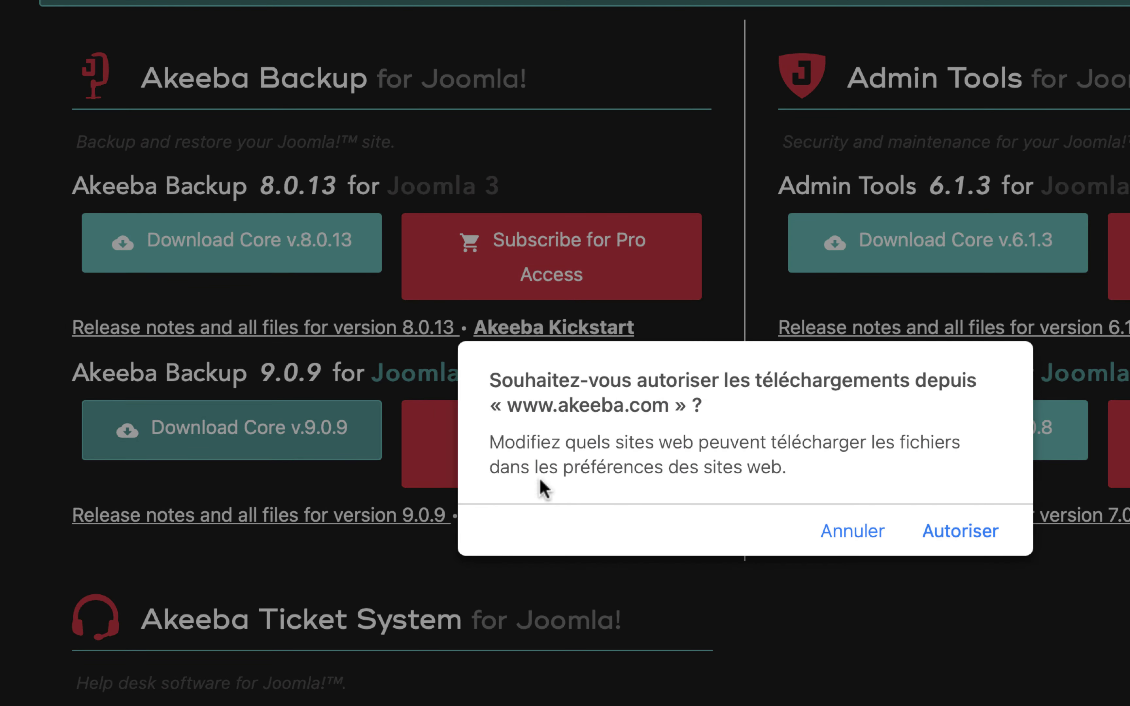
click(917, 543)
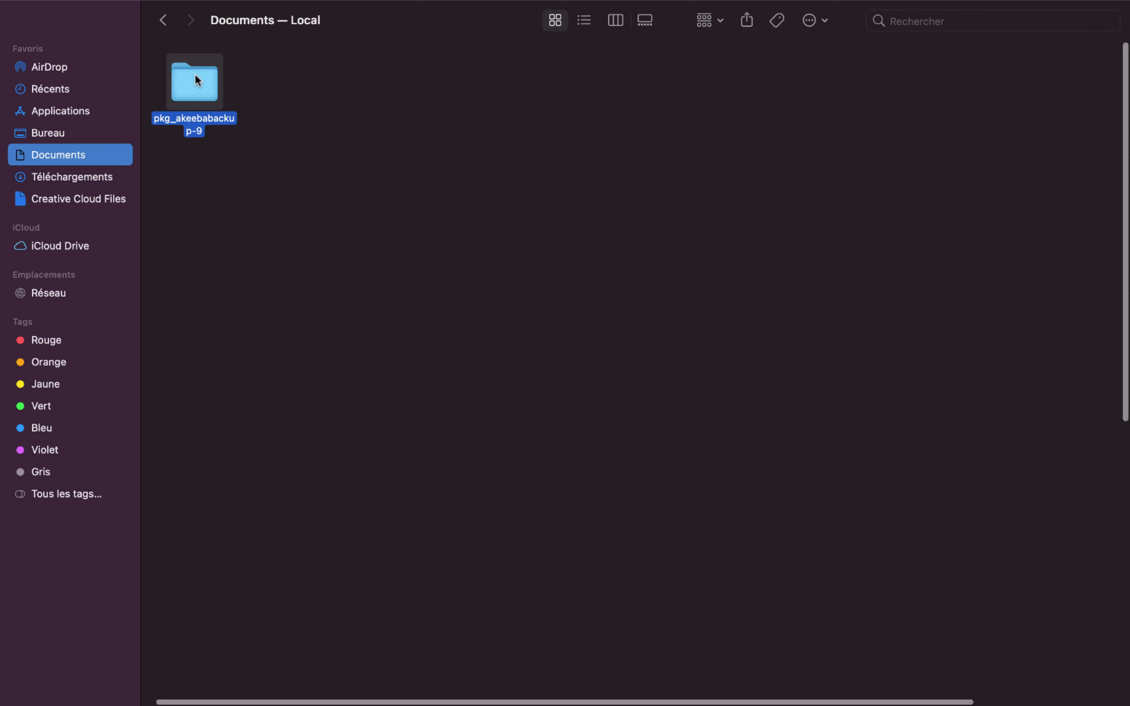
Step: Compress the pkg_akeebabackup-9 folder in Documents into a ZIP archive
right_click(196, 80)
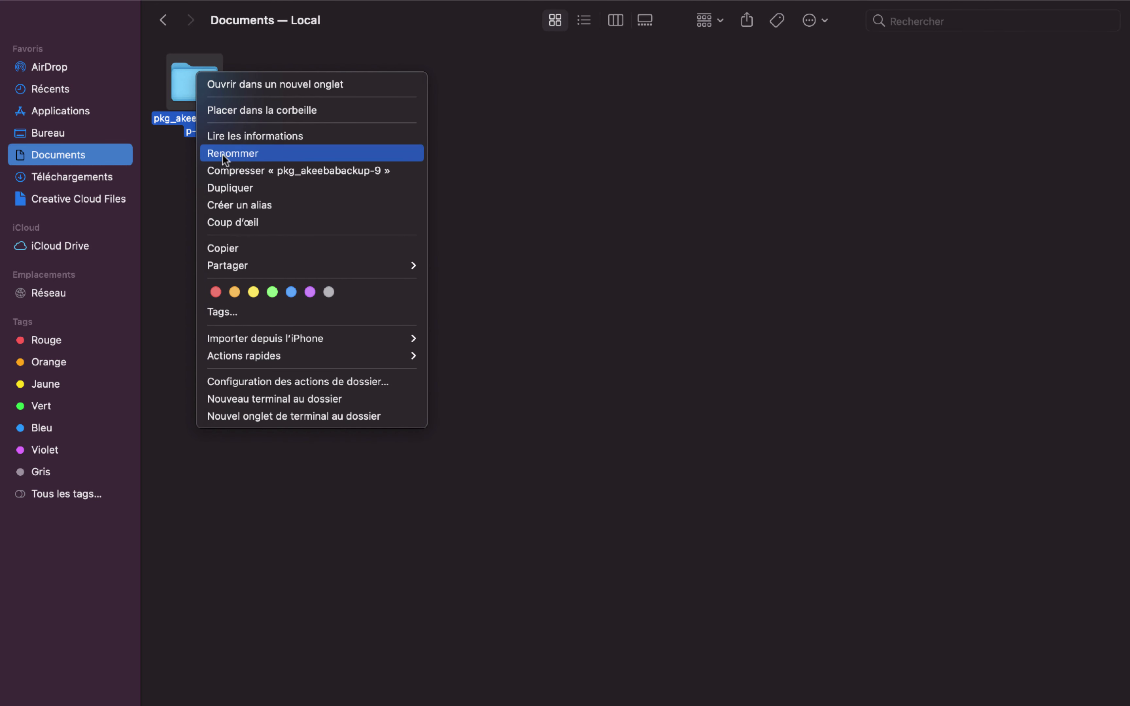
click(230, 170)
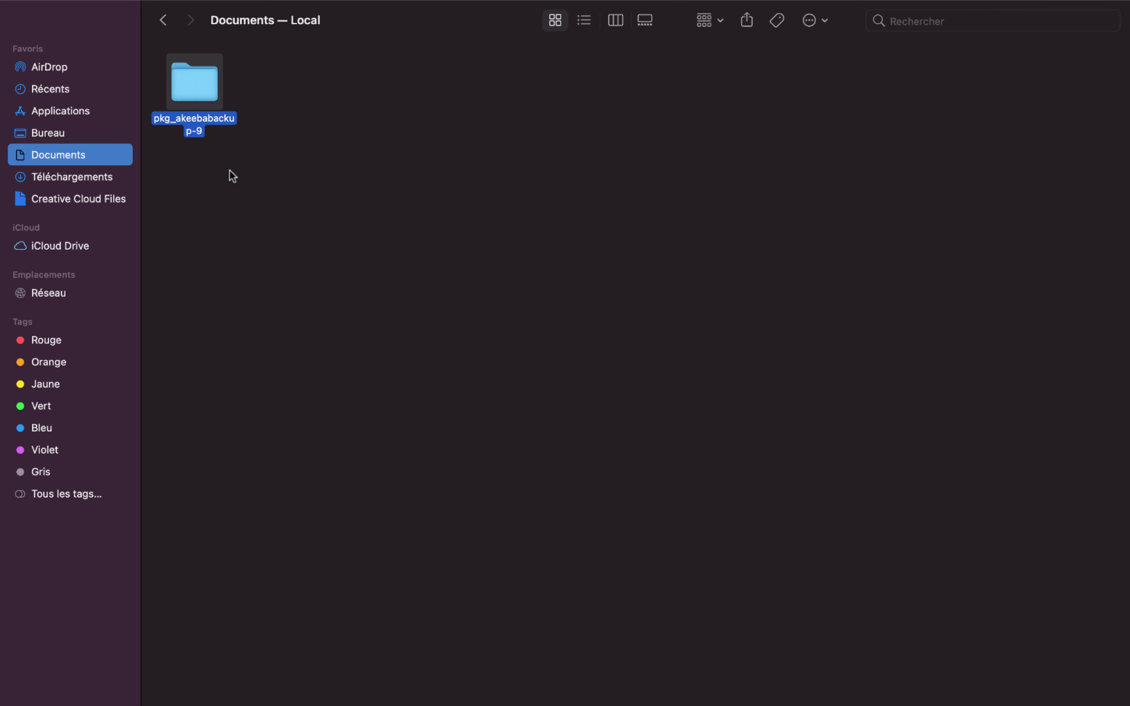
drag(218, 111, 280, 93)
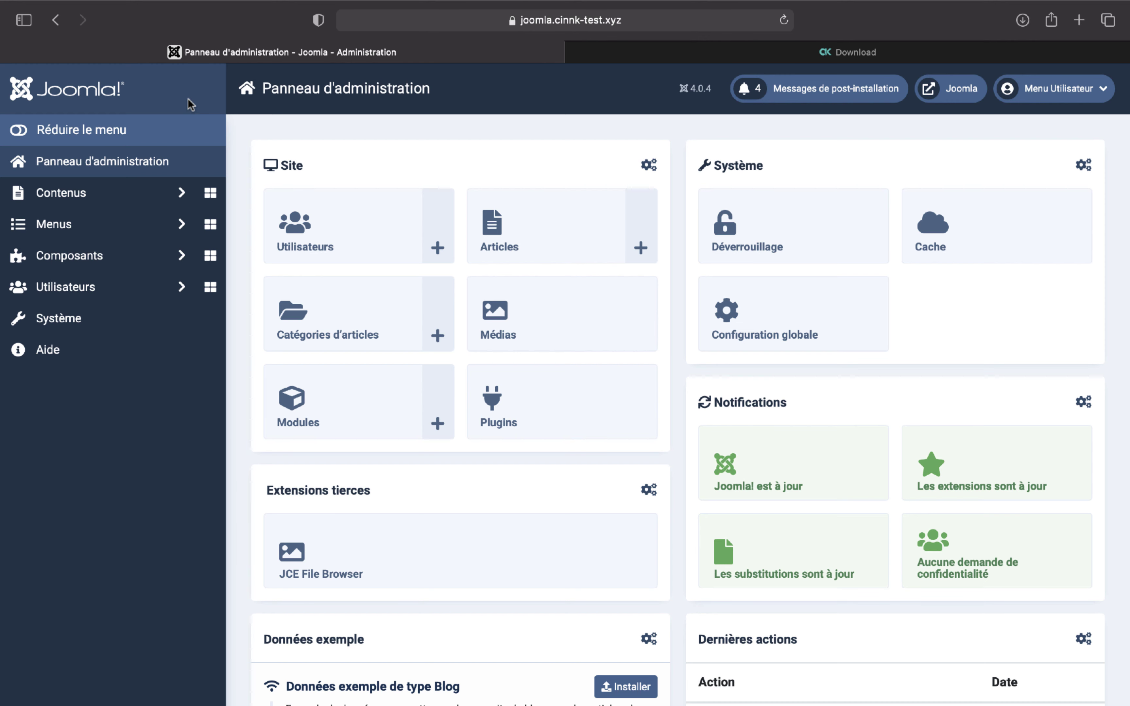
Step: Install pkg_akeebabackup-9.zip from the local Documents folder using the extension installer in the Joomla administration
click(171, 323)
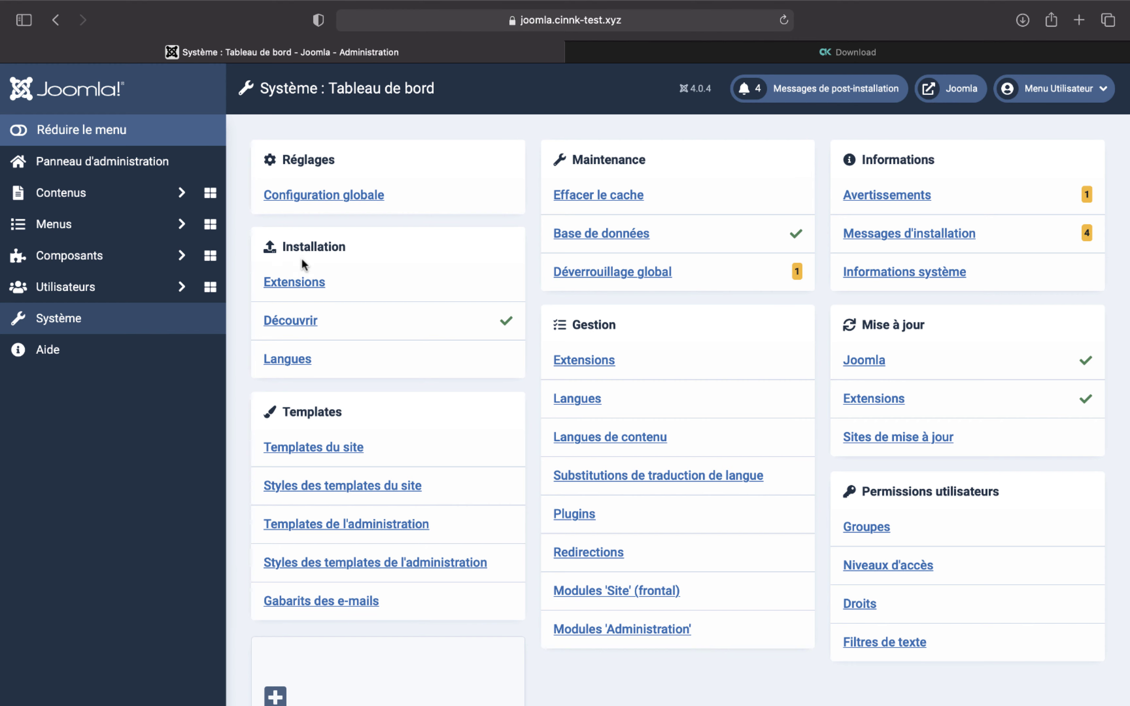
click(301, 281)
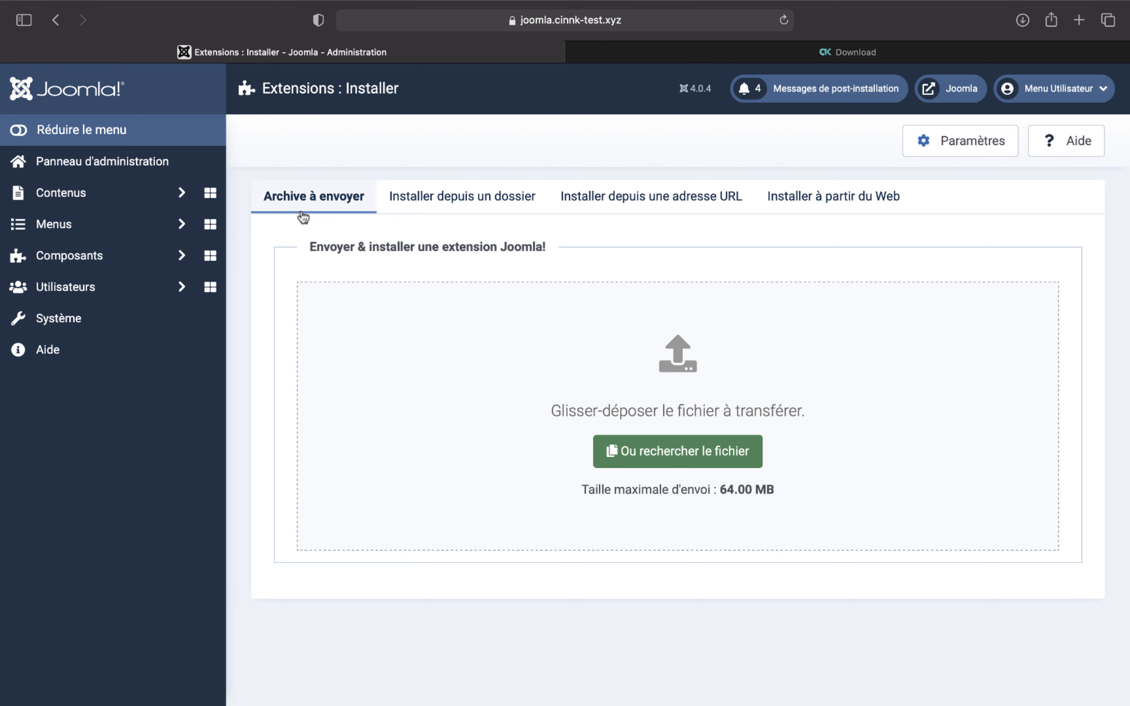
key(ctrl+Left)
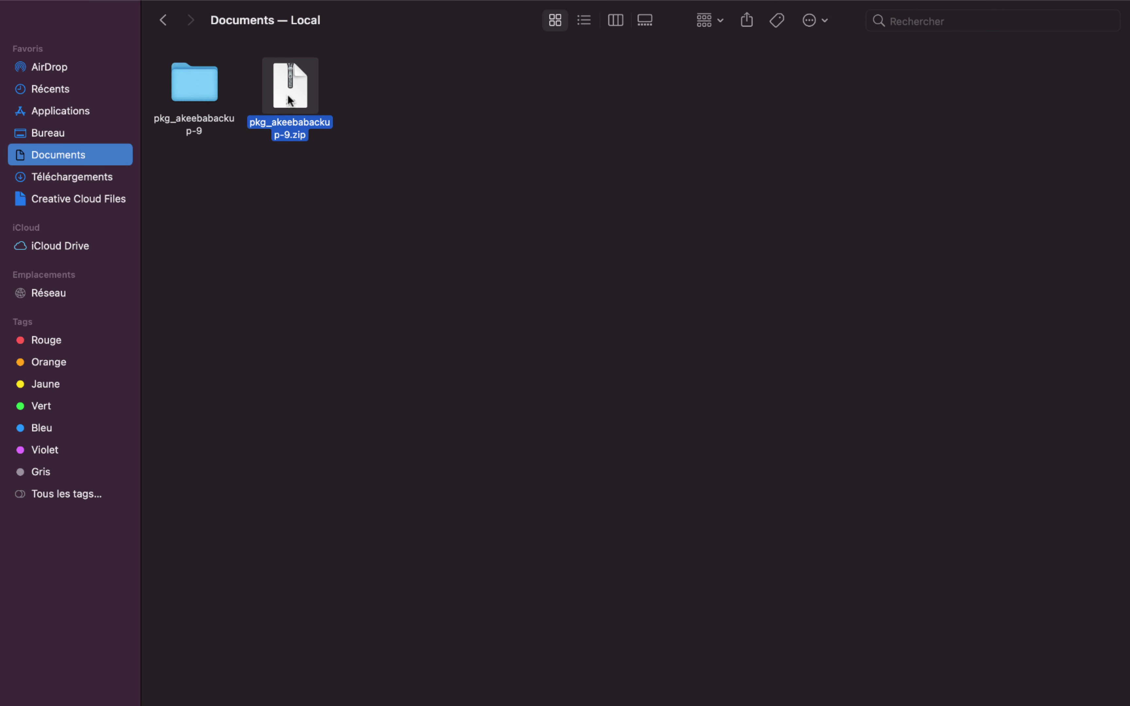
drag(290, 101, 576, 384)
key(ctrl+Right)
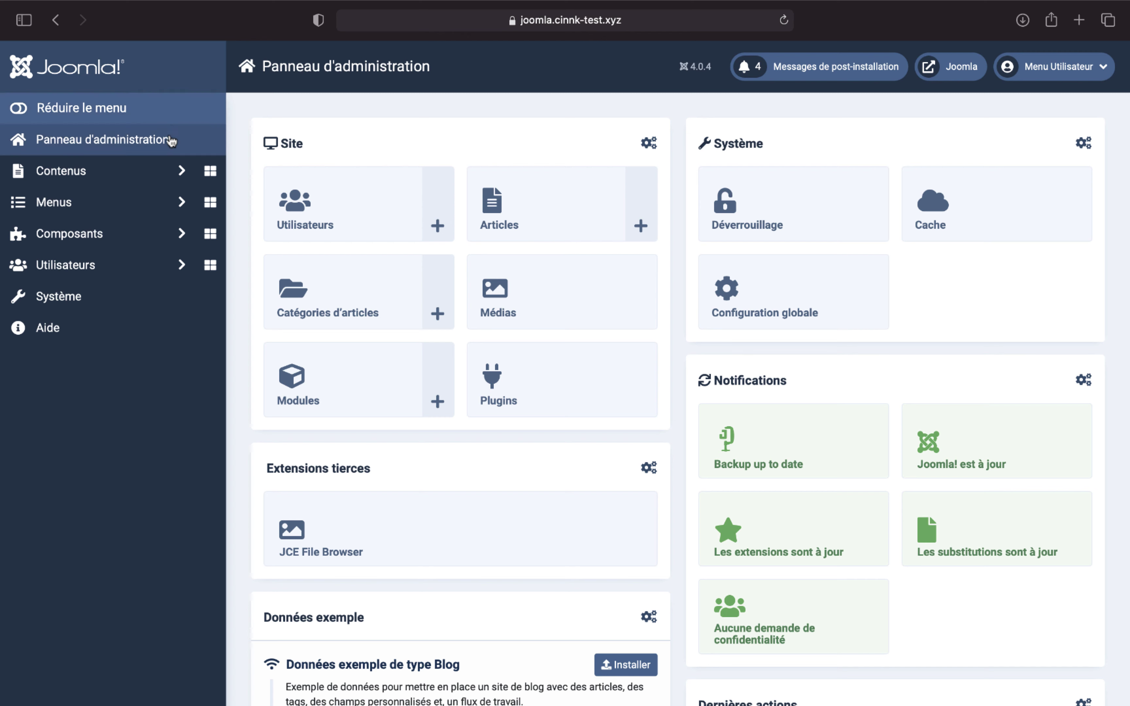
Step: Run an Akeeba Backup of the site with the Default Backup Profile and open the backup list, dismissing its restore hint
click(147, 243)
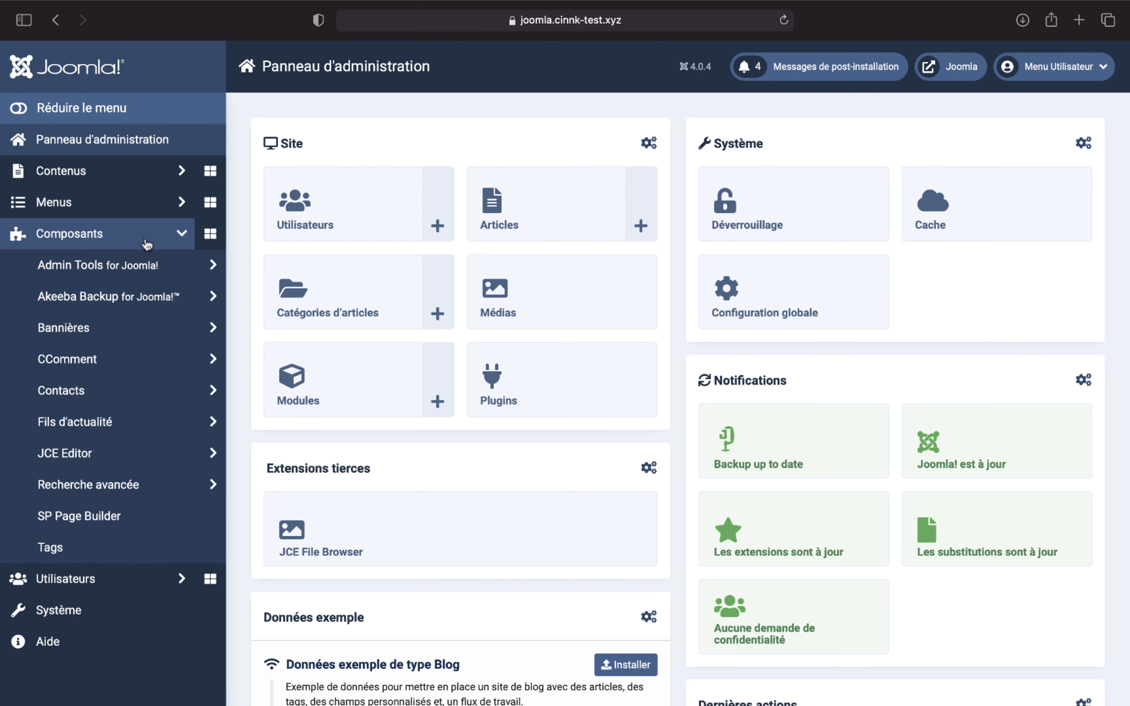
click(149, 306)
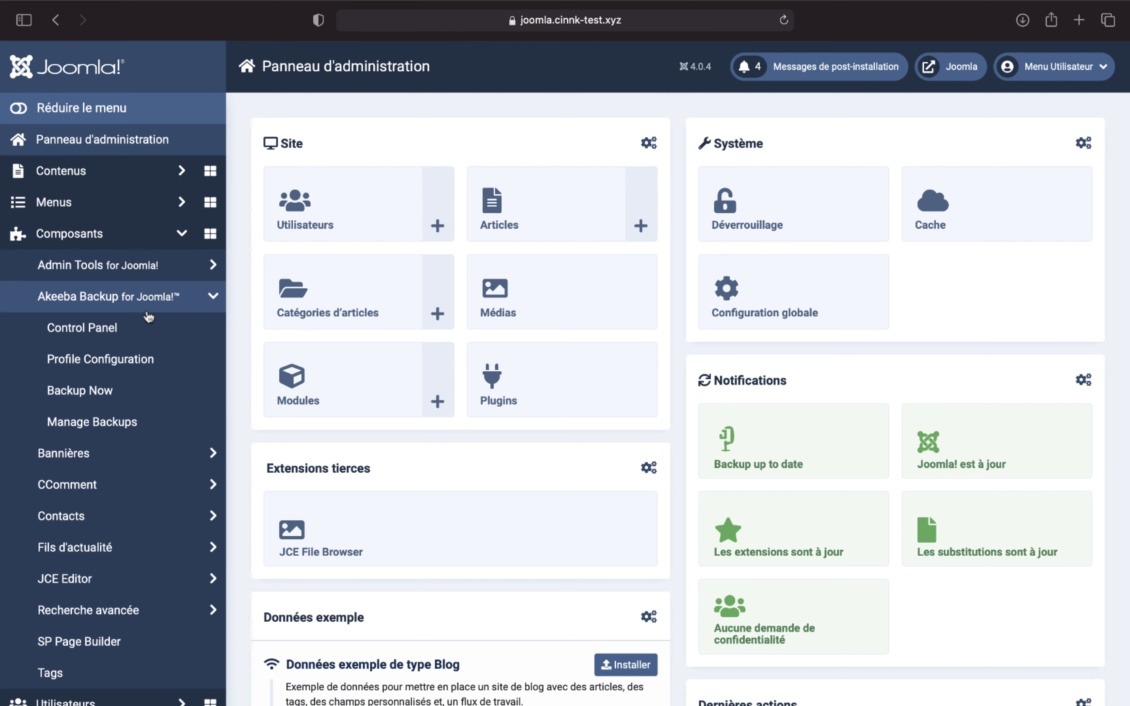
click(149, 328)
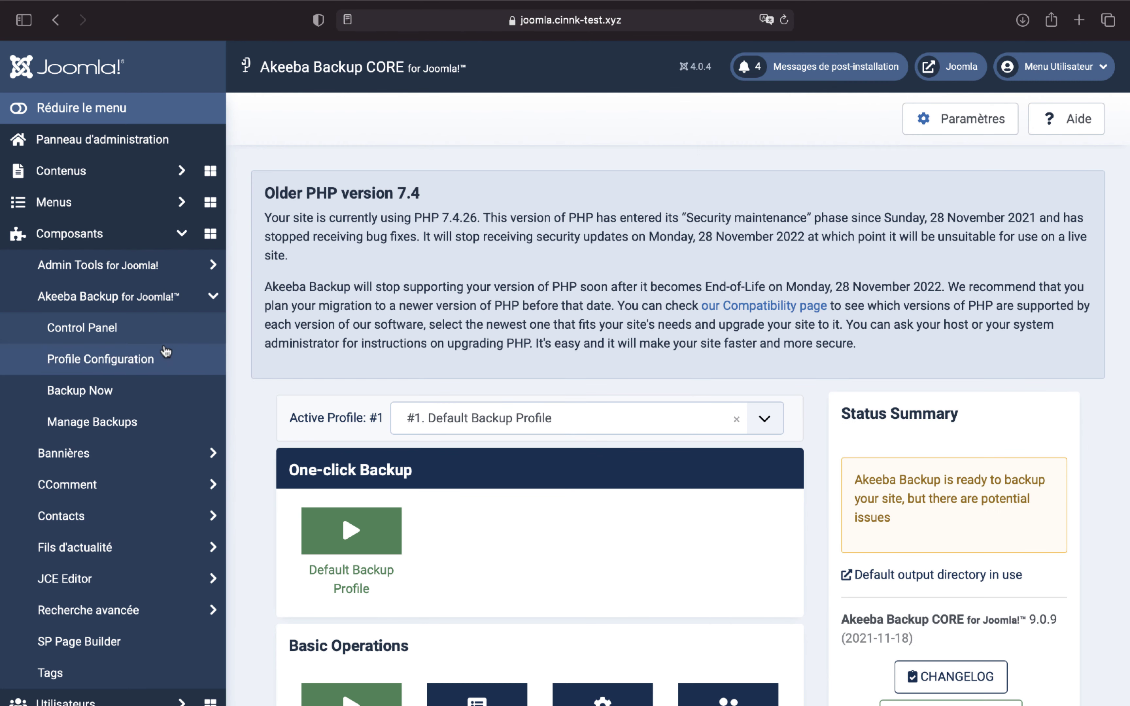
click(333, 530)
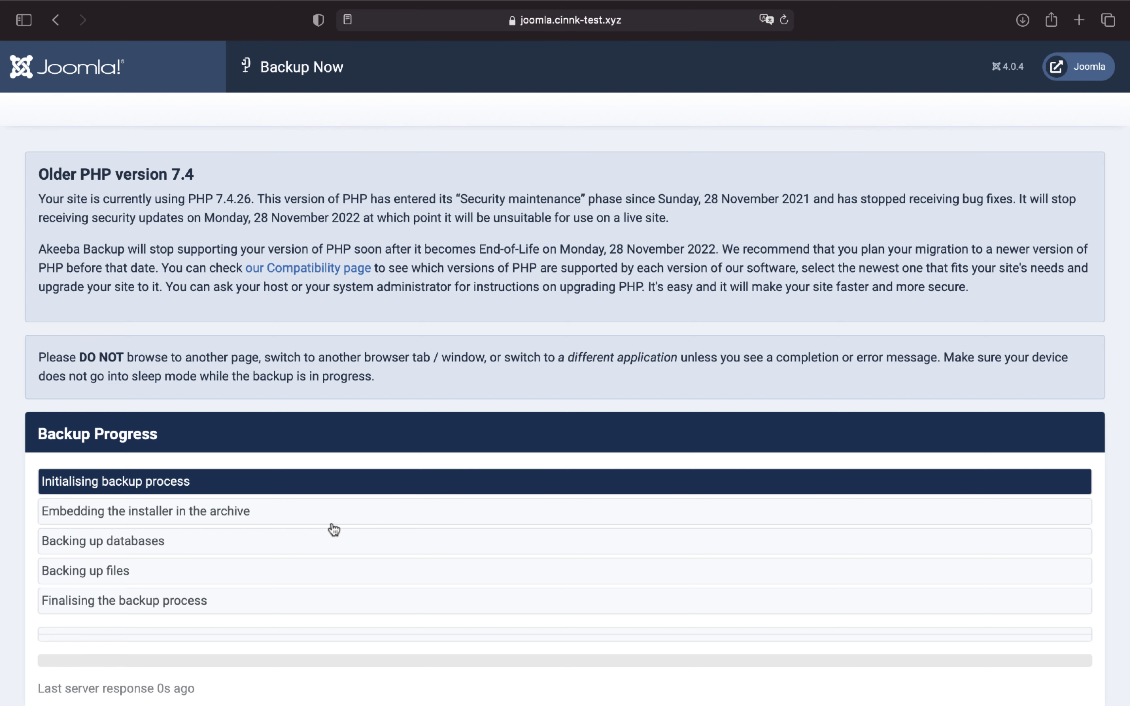
scroll(333, 530, down, 2)
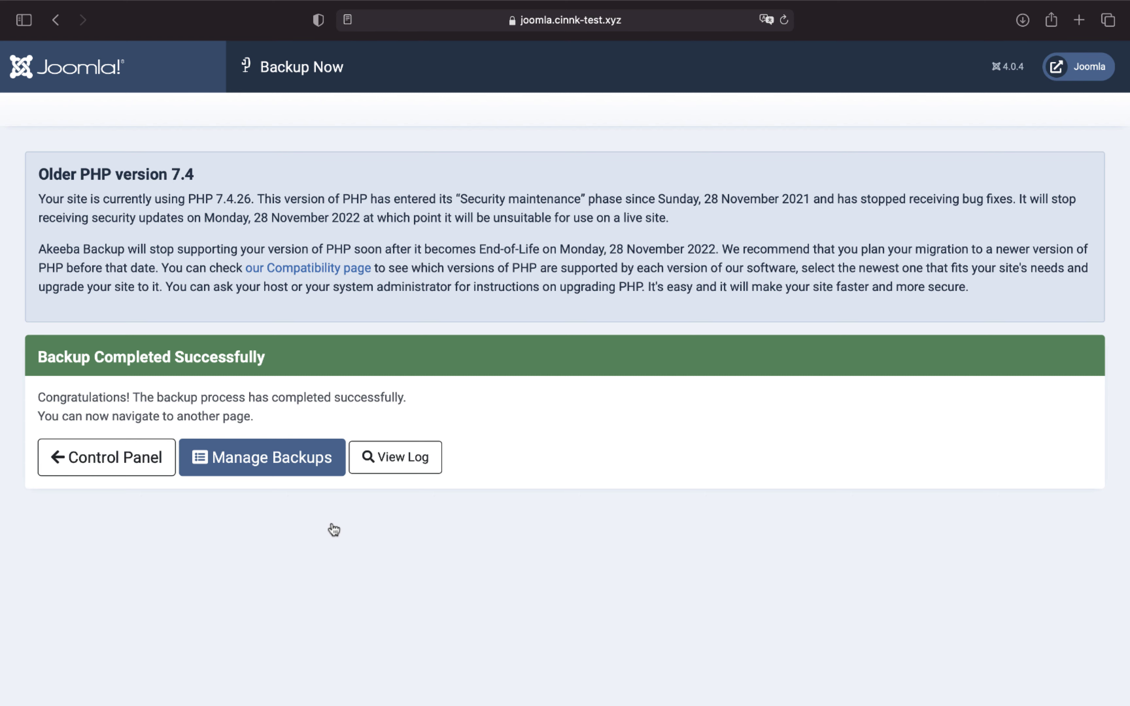
click(284, 473)
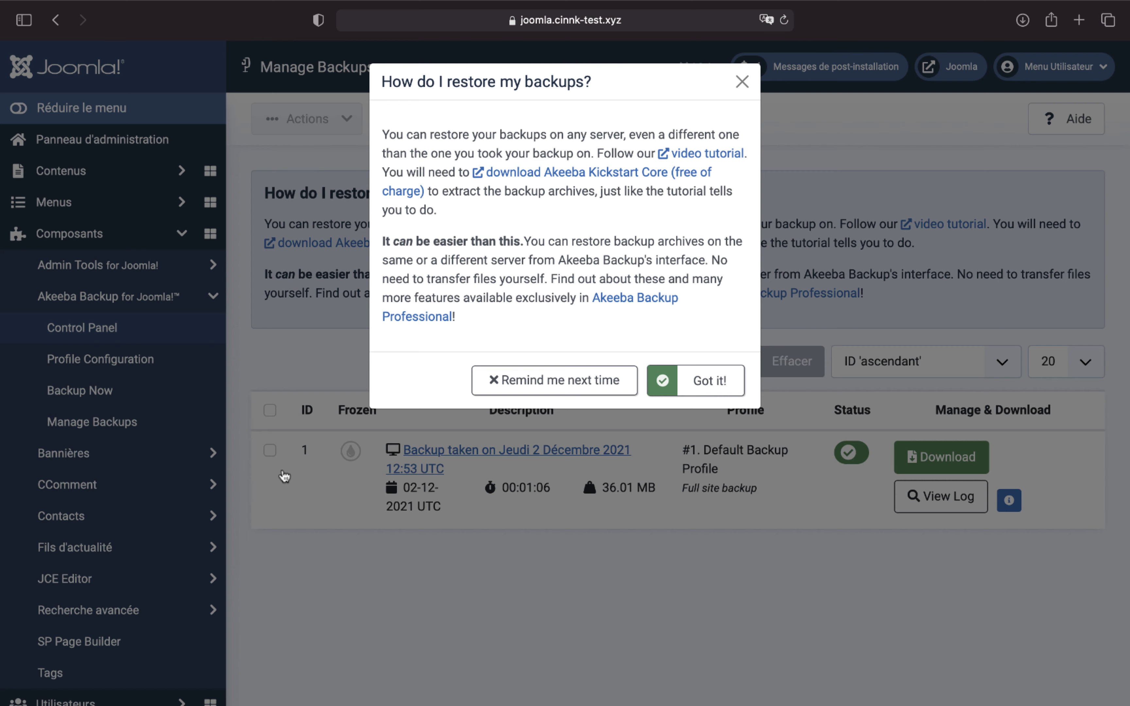
click(685, 394)
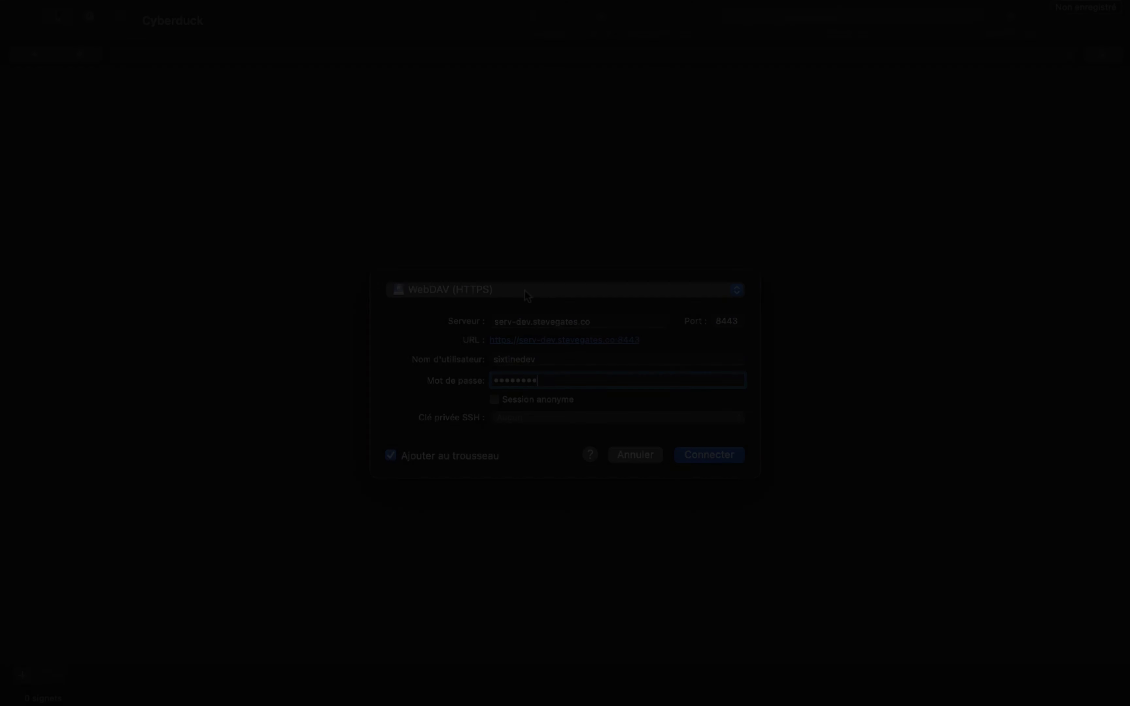
Step: In Cyberduck, set the connection protocol to FTP-SSL (Explicit AUTH TLS) and connect to serv-dev.stevegates.co
click(524, 291)
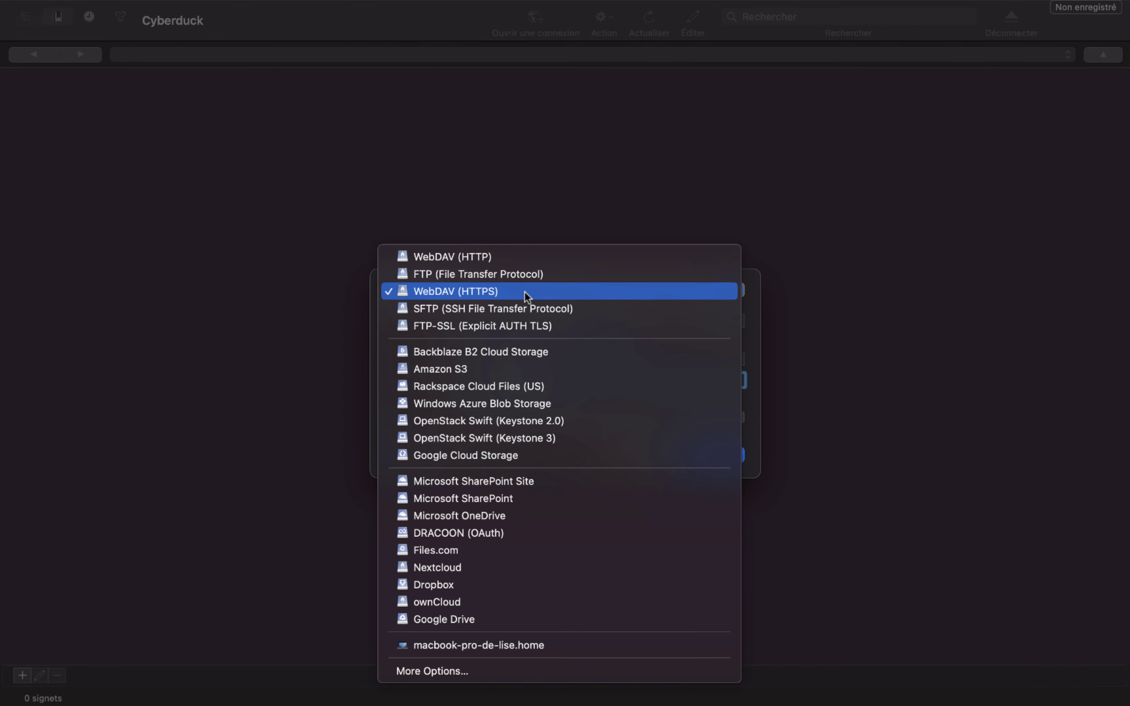
click(526, 328)
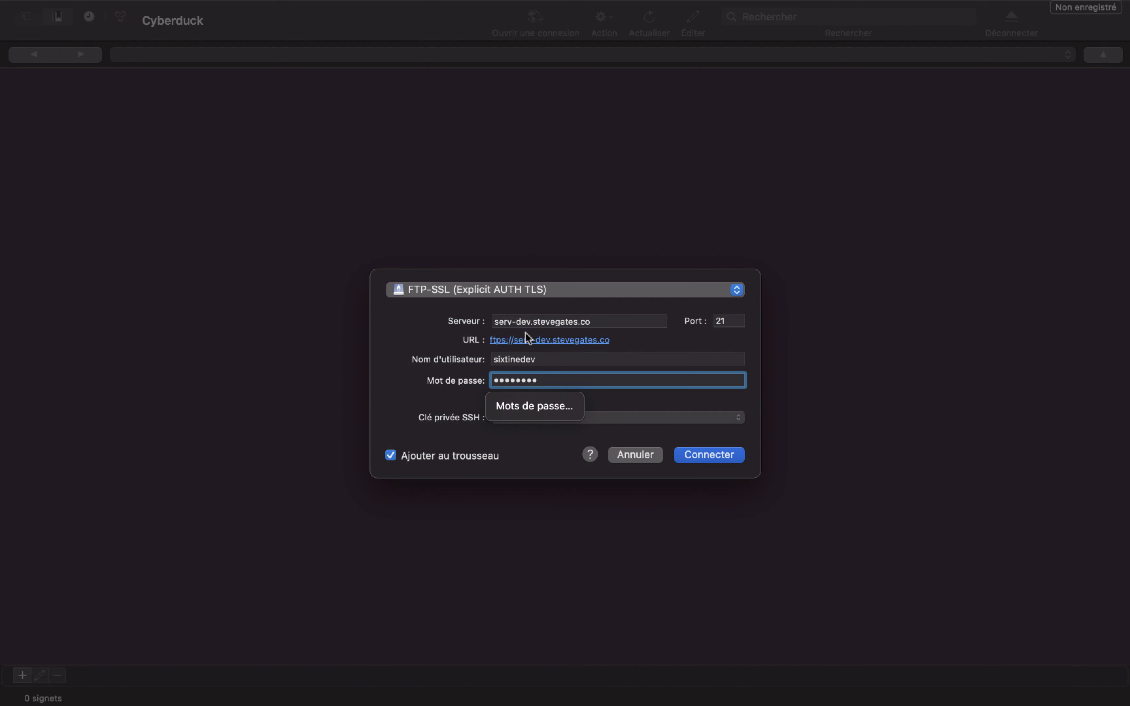
click(701, 453)
Step: Open the server folder joomla-4-tuto.dev.stevegates.co/administrator/components/com_akeebabackup/backup
click(50, 540)
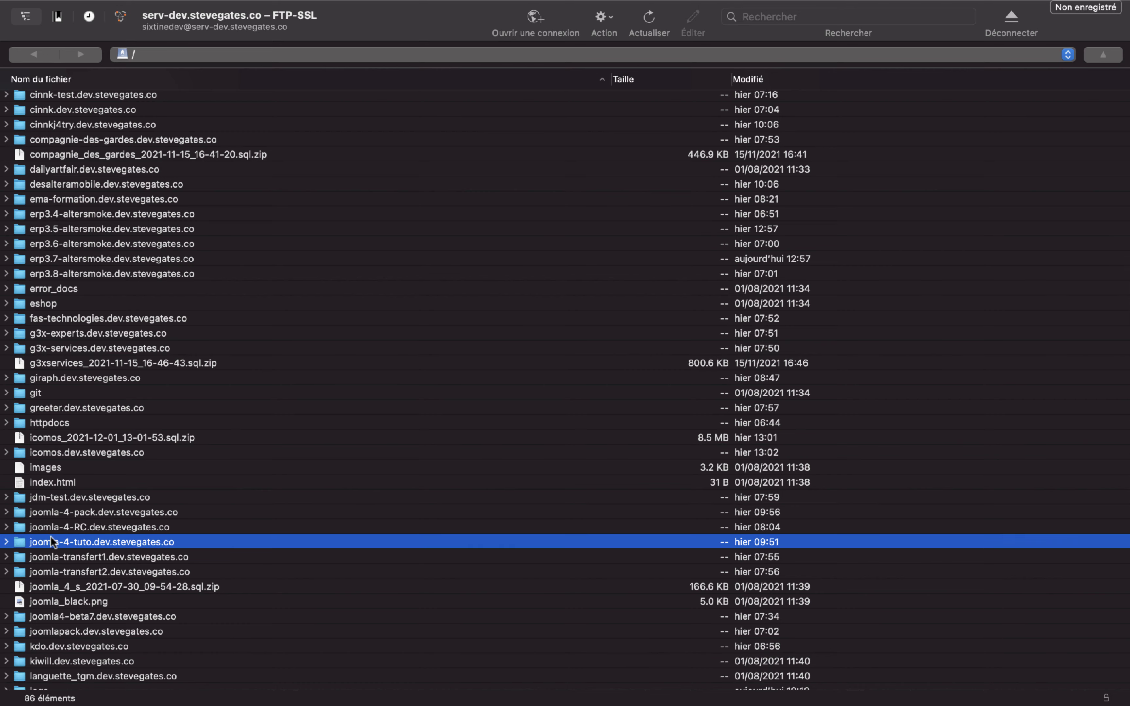
double_click(17, 545)
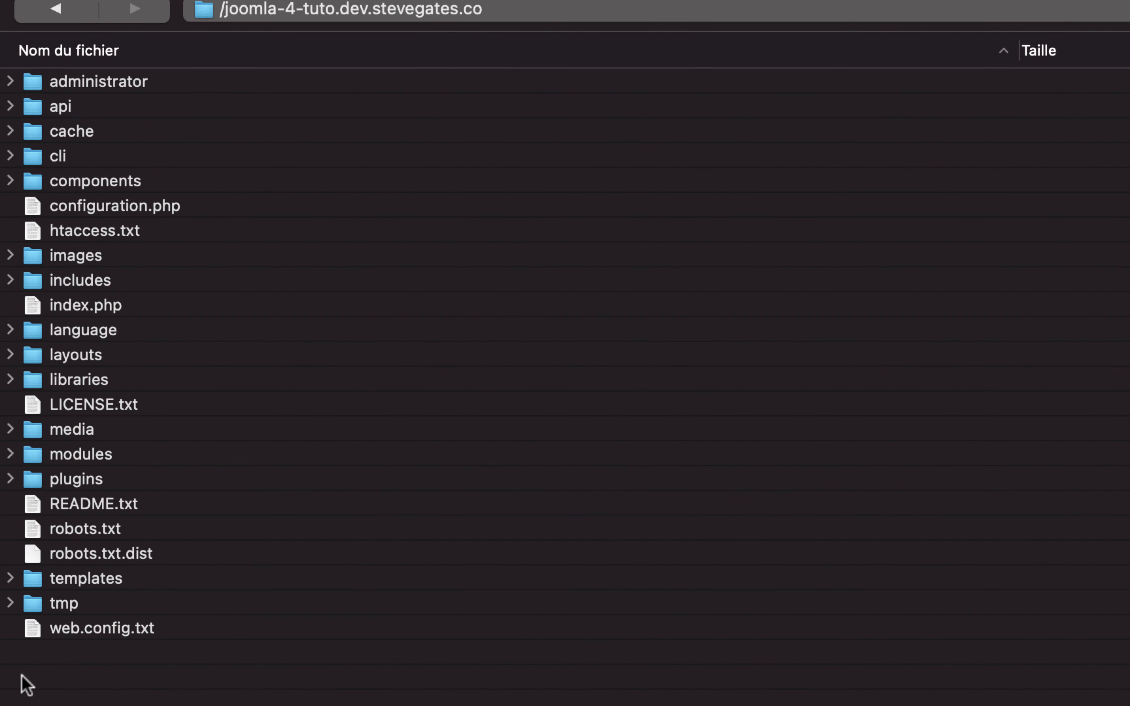
double_click(35, 83)
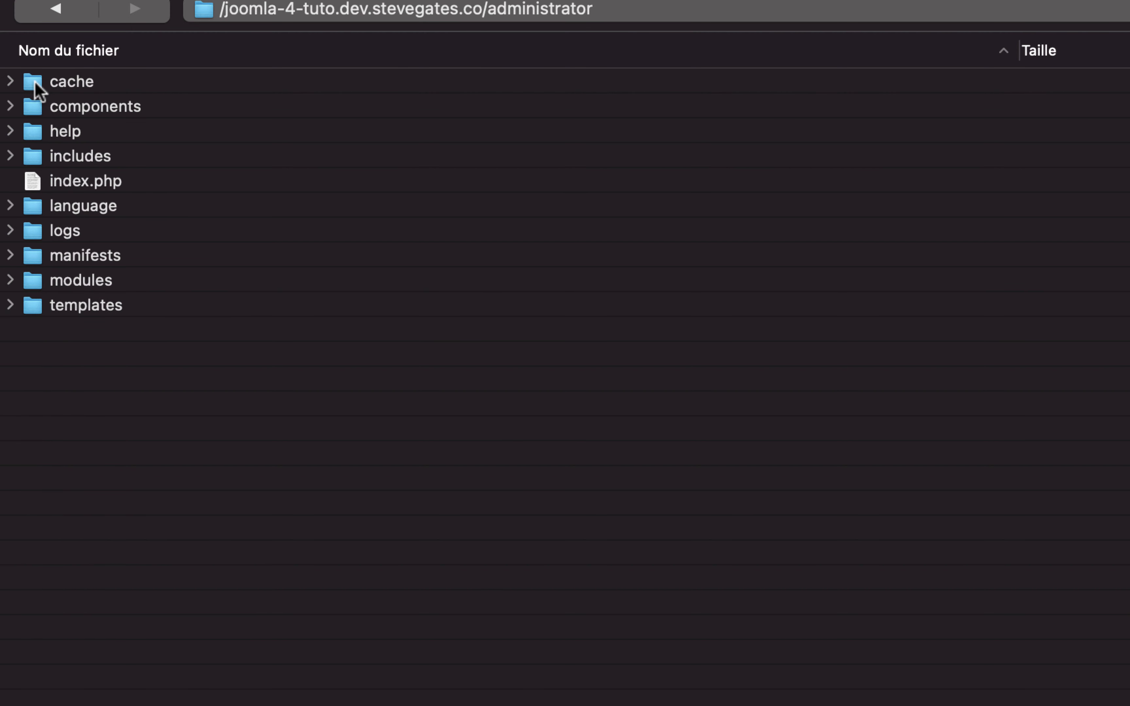
double_click(33, 108)
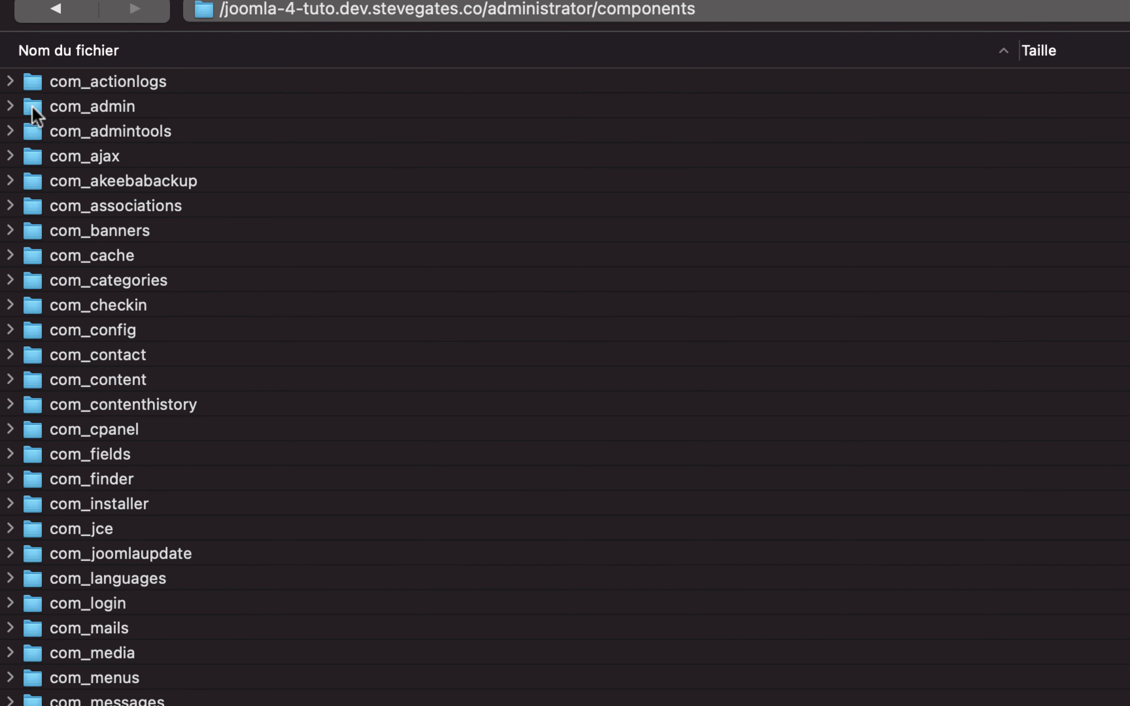
double_click(28, 185)
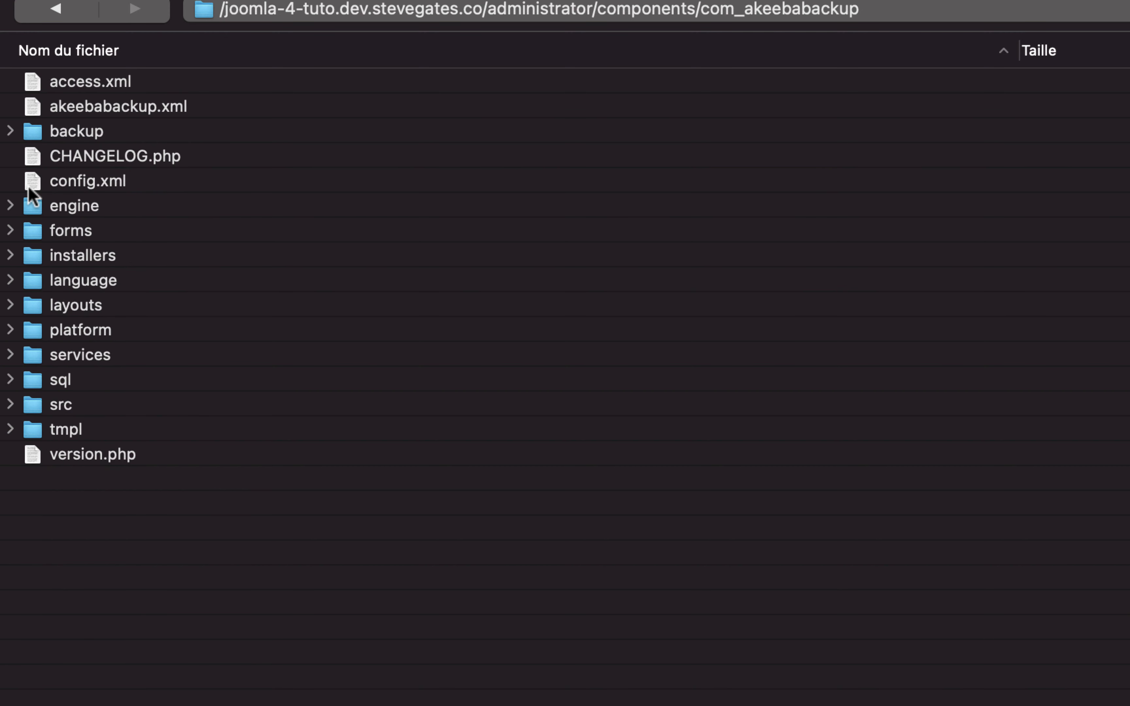
double_click(31, 134)
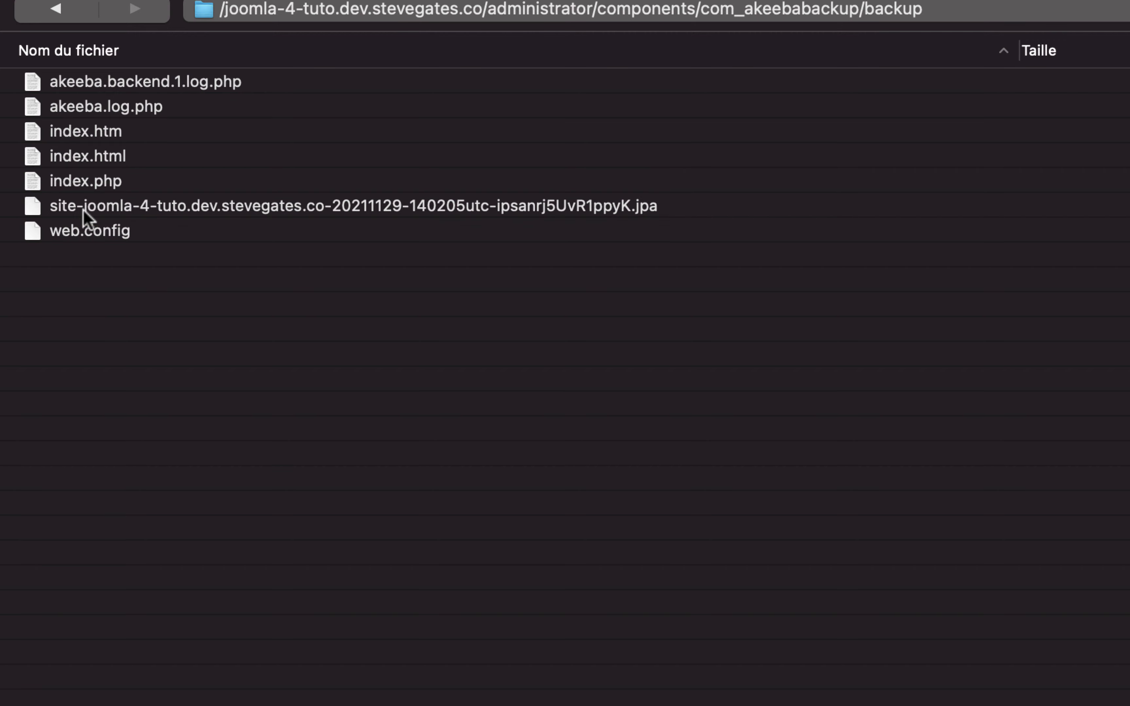
Step: Start an upload from the .jpa backup archive's entry, choose the local Documents folder and confirm the transfer
right_click(132, 205)
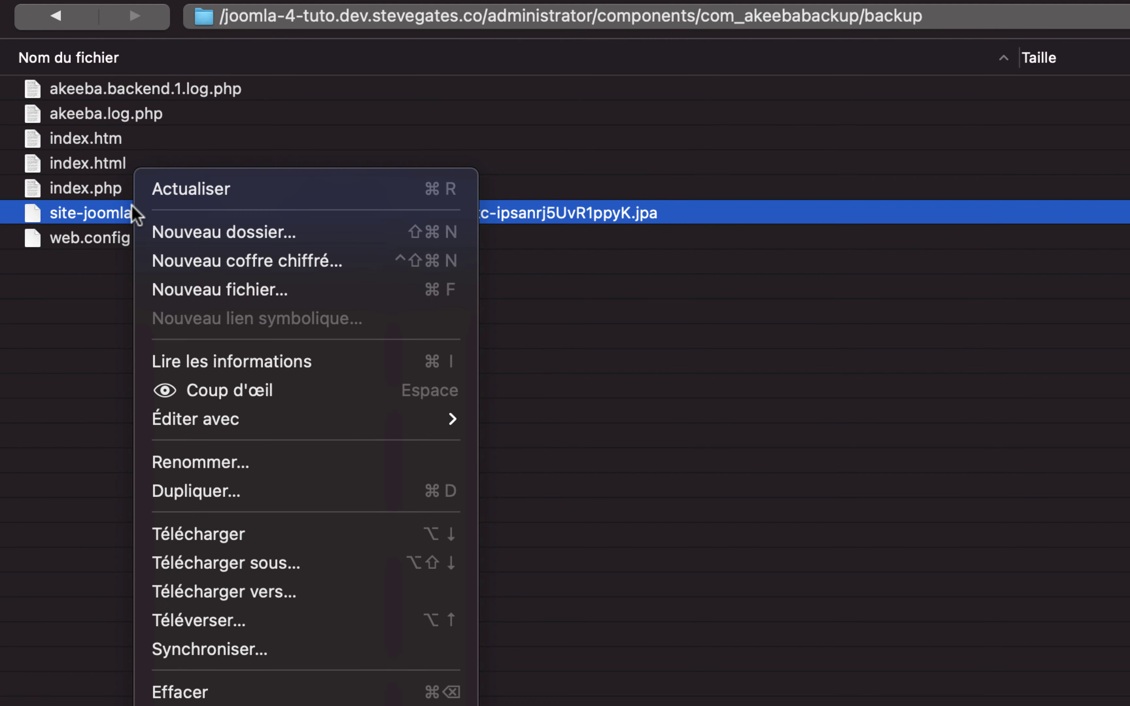
click(215, 624)
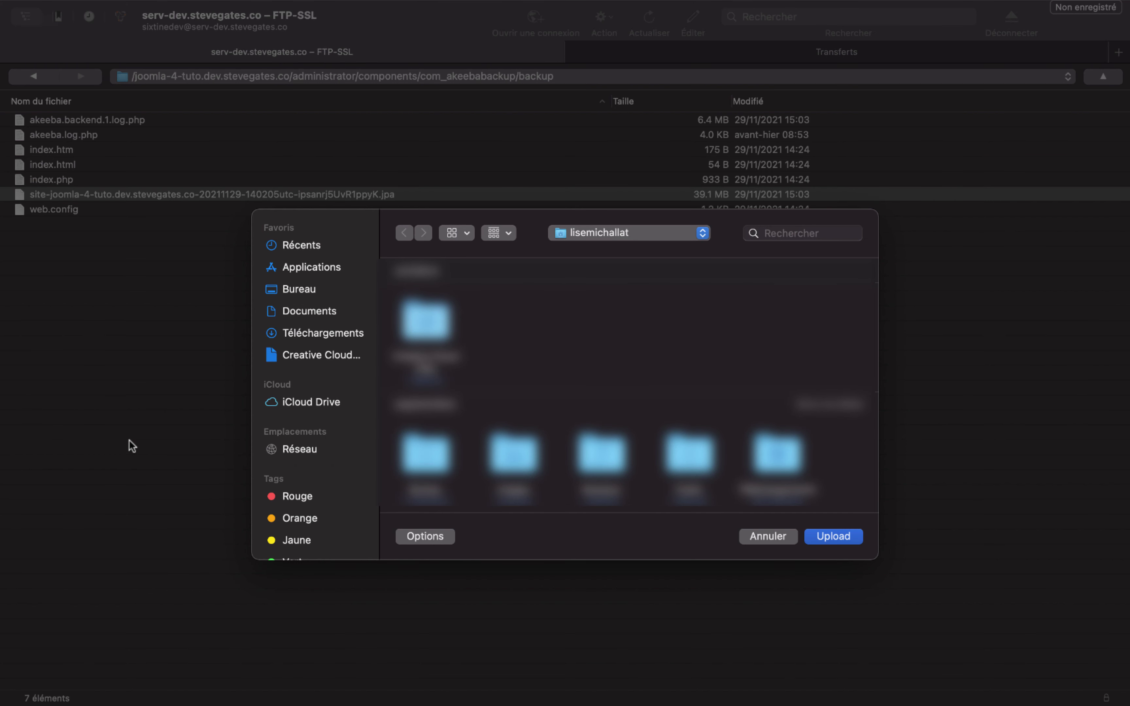
click(294, 333)
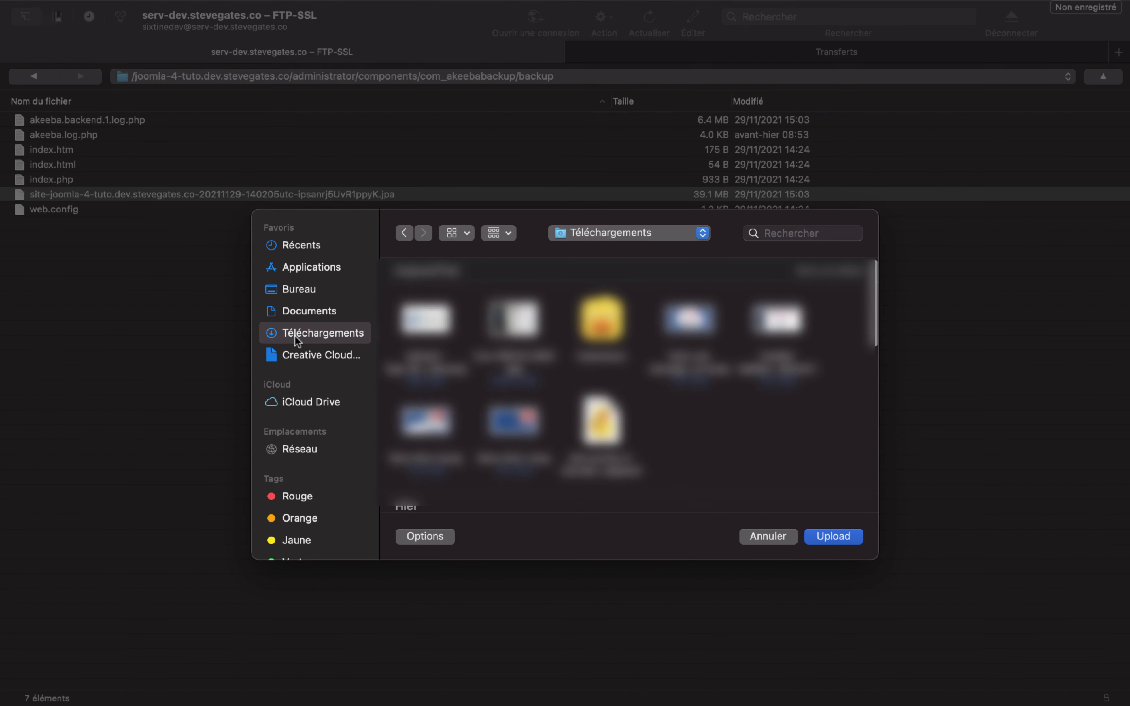
click(295, 311)
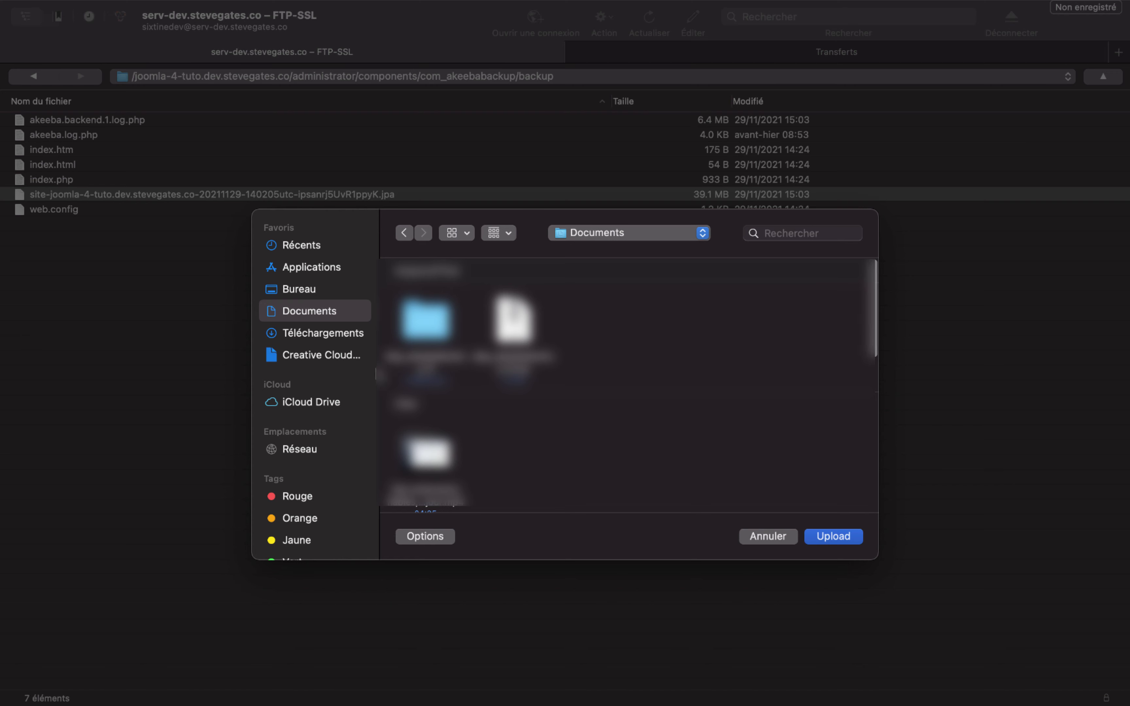
click(850, 538)
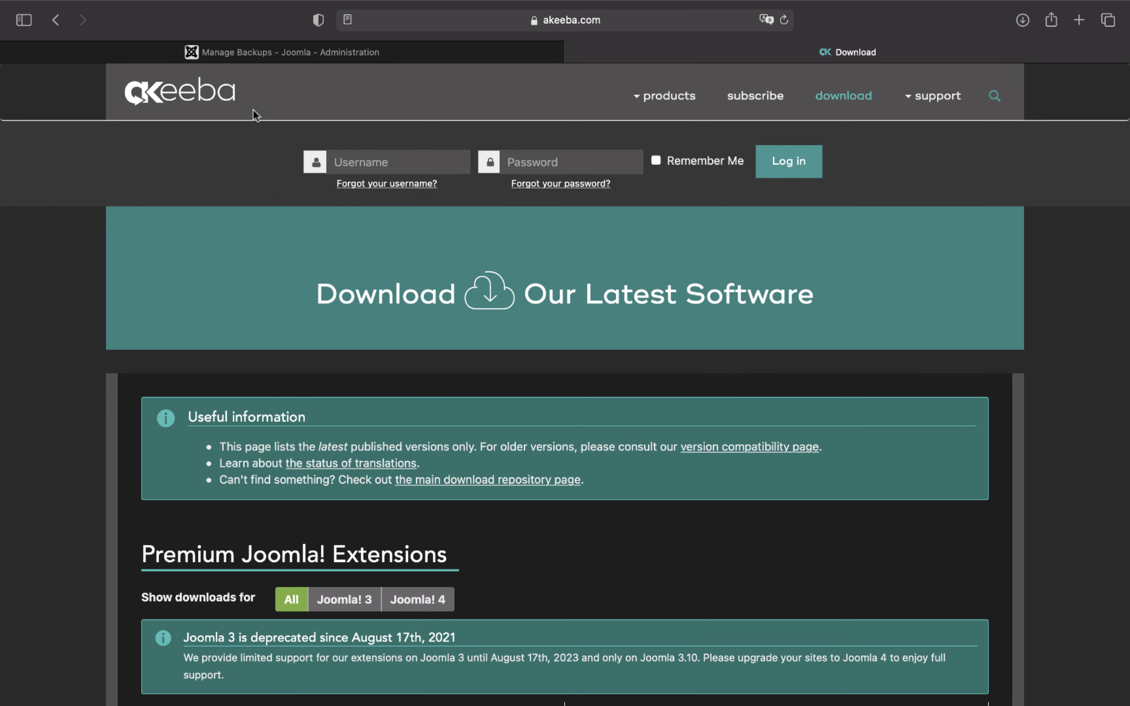
Step: Open the kickstart-core-7 folder in the local Documents folder
click(502, 86)
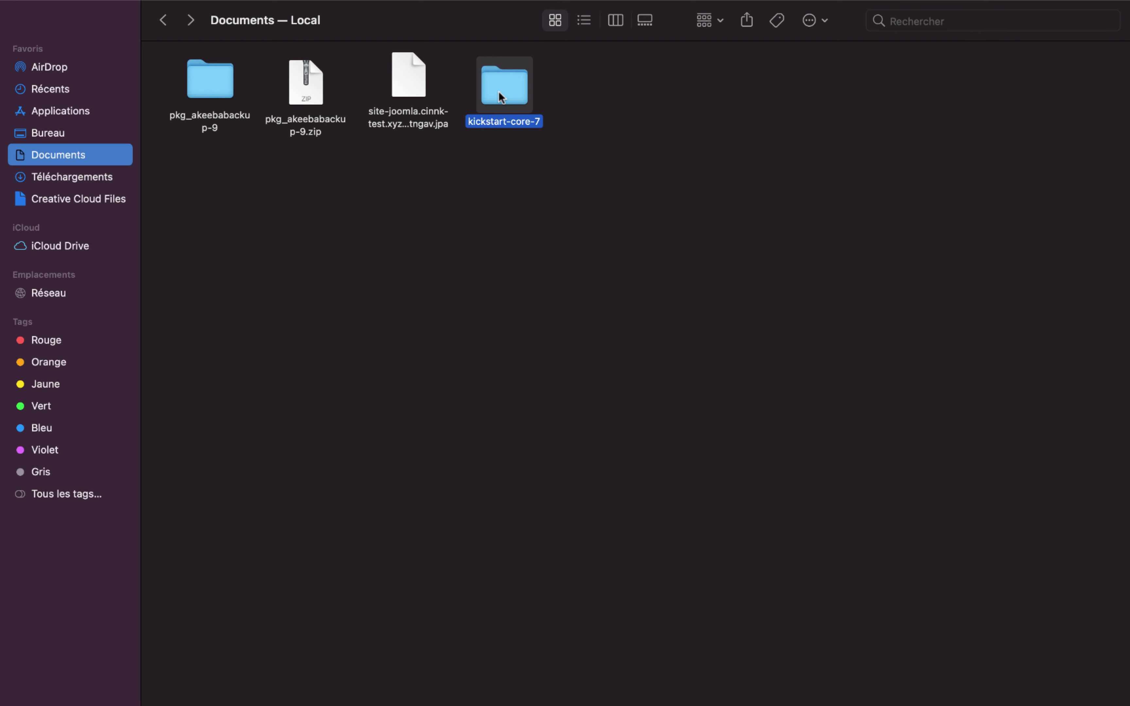
double_click(498, 92)
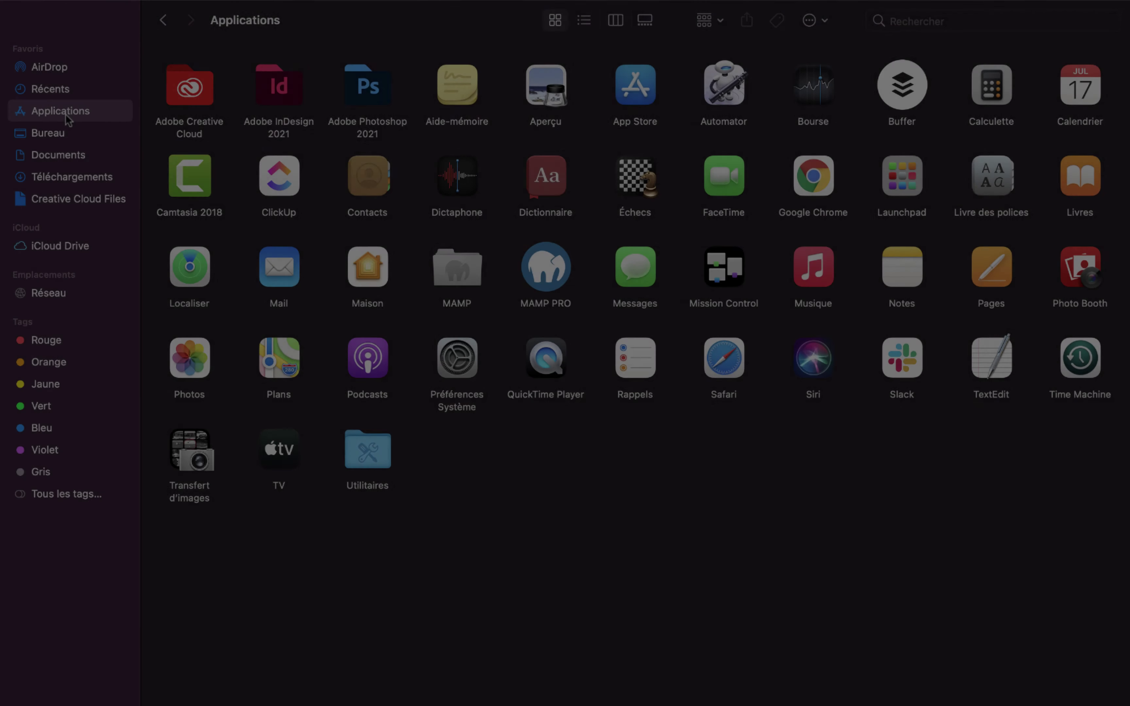
Step: Create a folder named Site-test inside the htdocs folder of the MAMP application directory and place it beside Joomla.demo
double_click(471, 281)
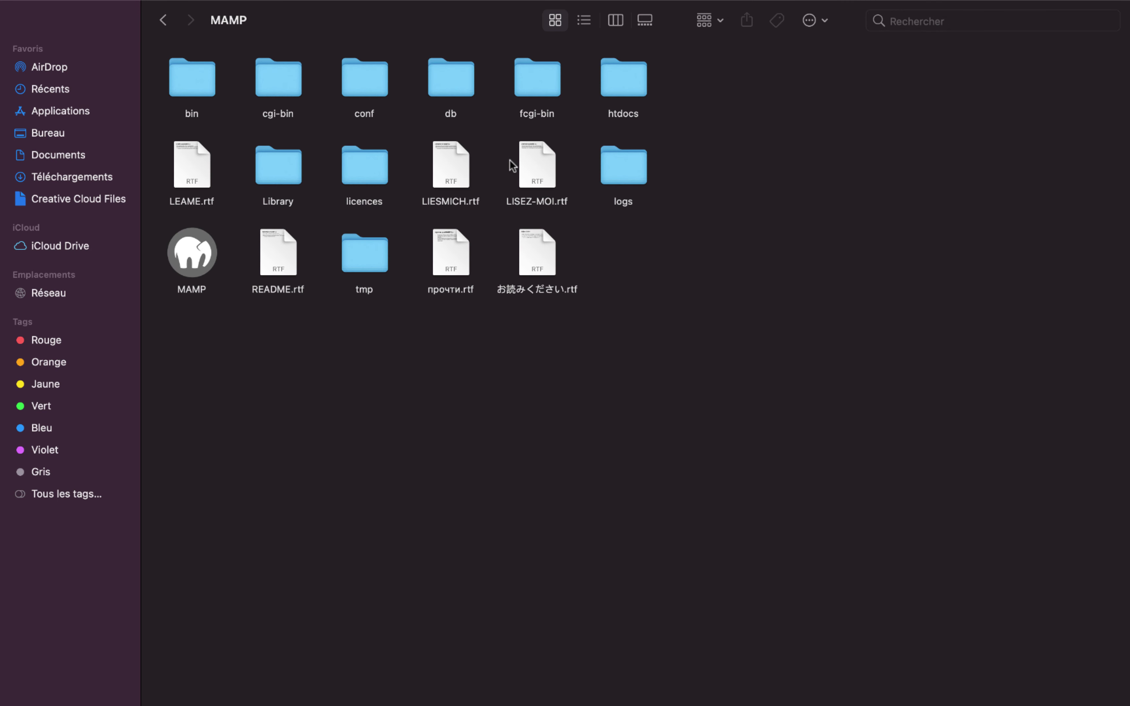
double_click(619, 85)
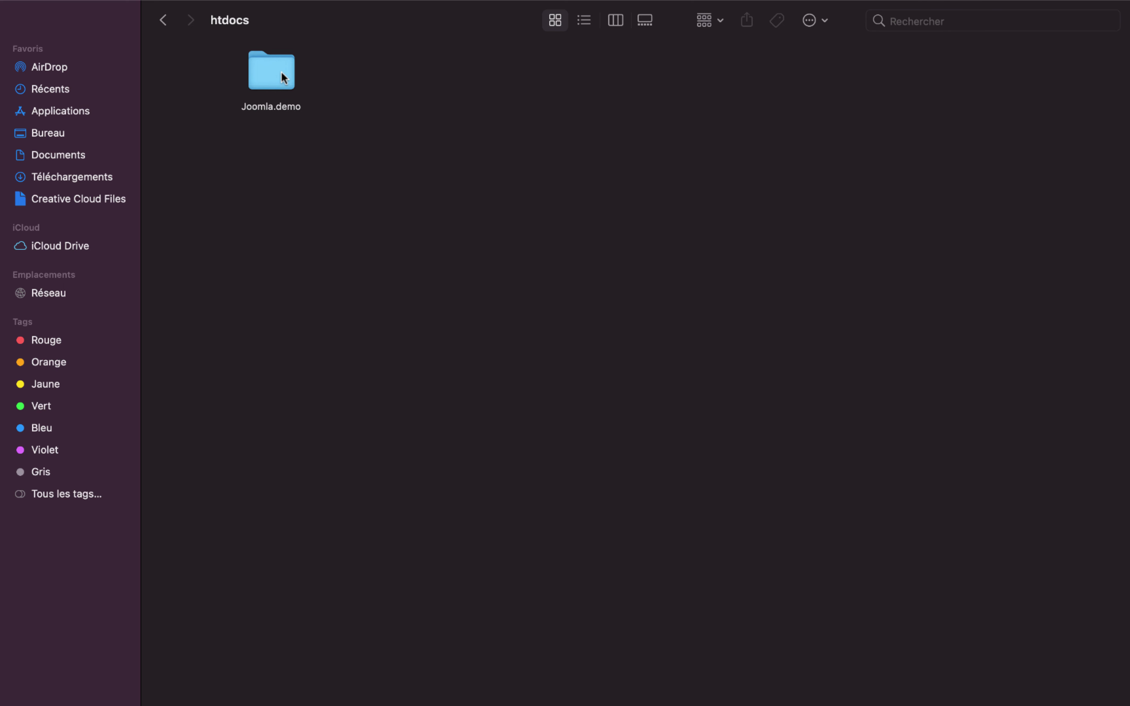
right_click(386, 93)
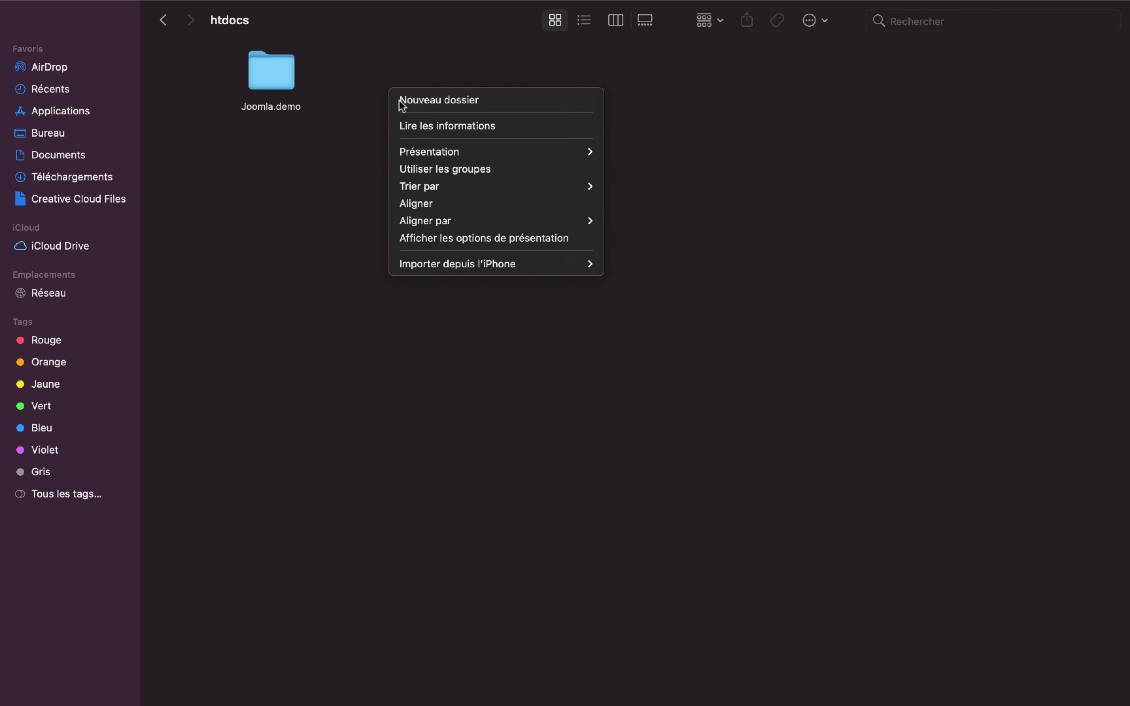
click(400, 100)
text(Site)
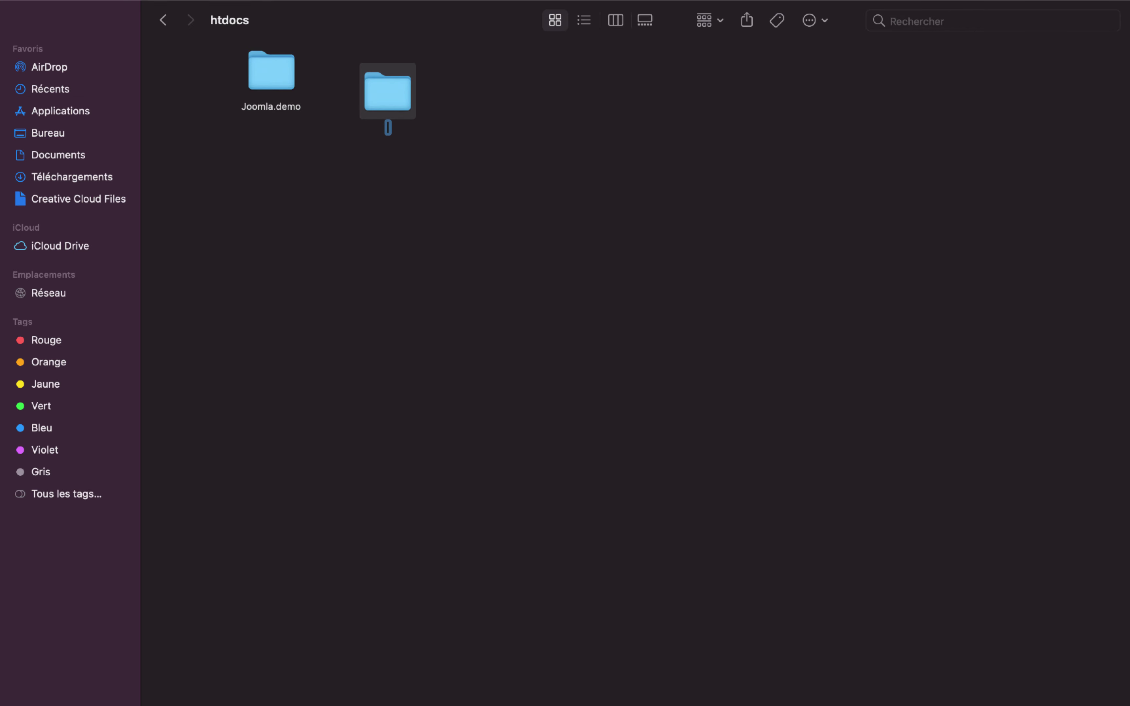
text(-test)
drag(397, 96, 190, 64)
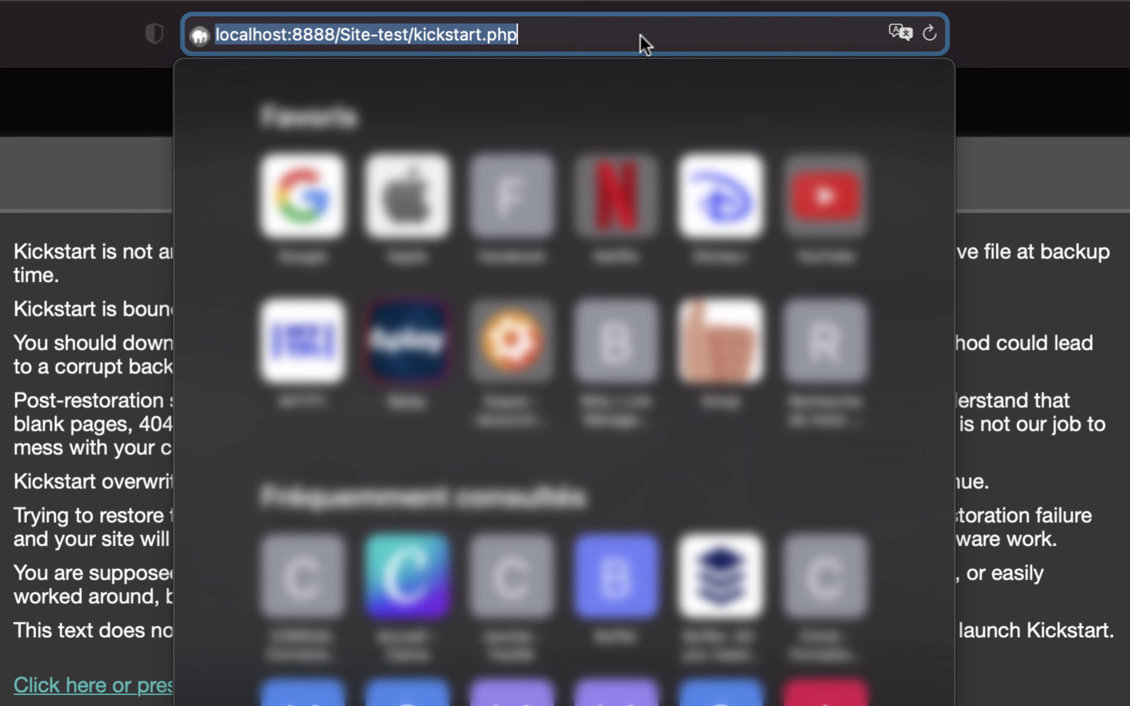
Step: In Safari, load localhost:8888/Site-test/kickstart.php, dismiss the introductory notice and start extracting the selected backup archive
click(645, 43)
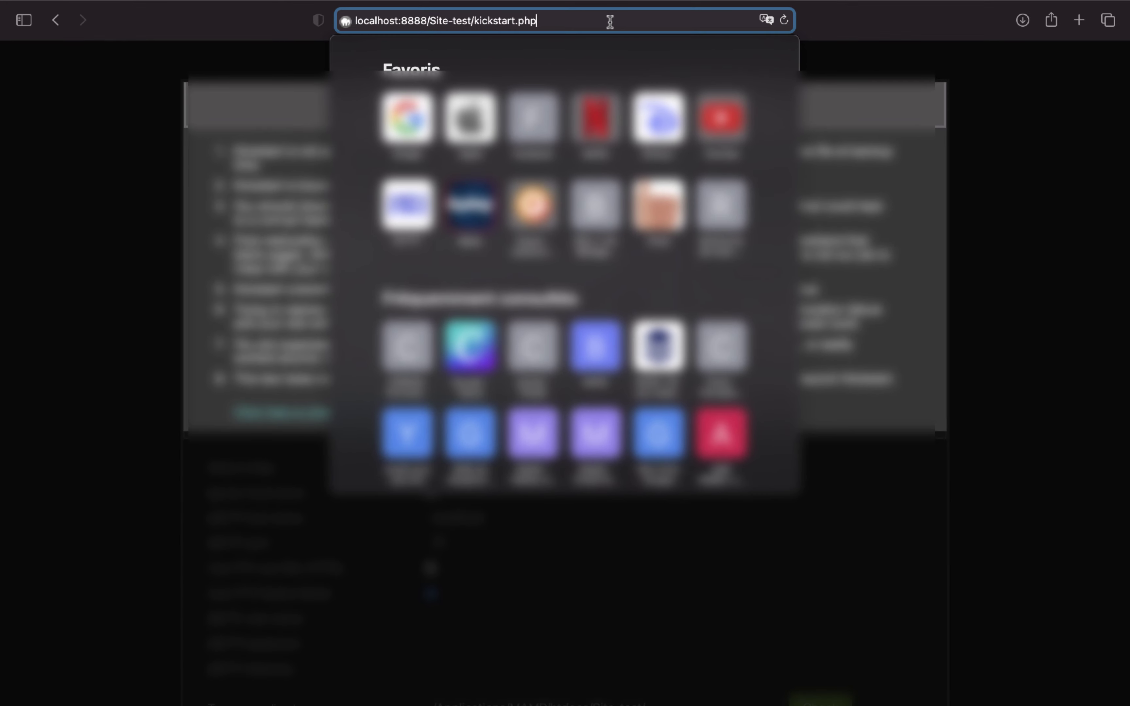
key(Return)
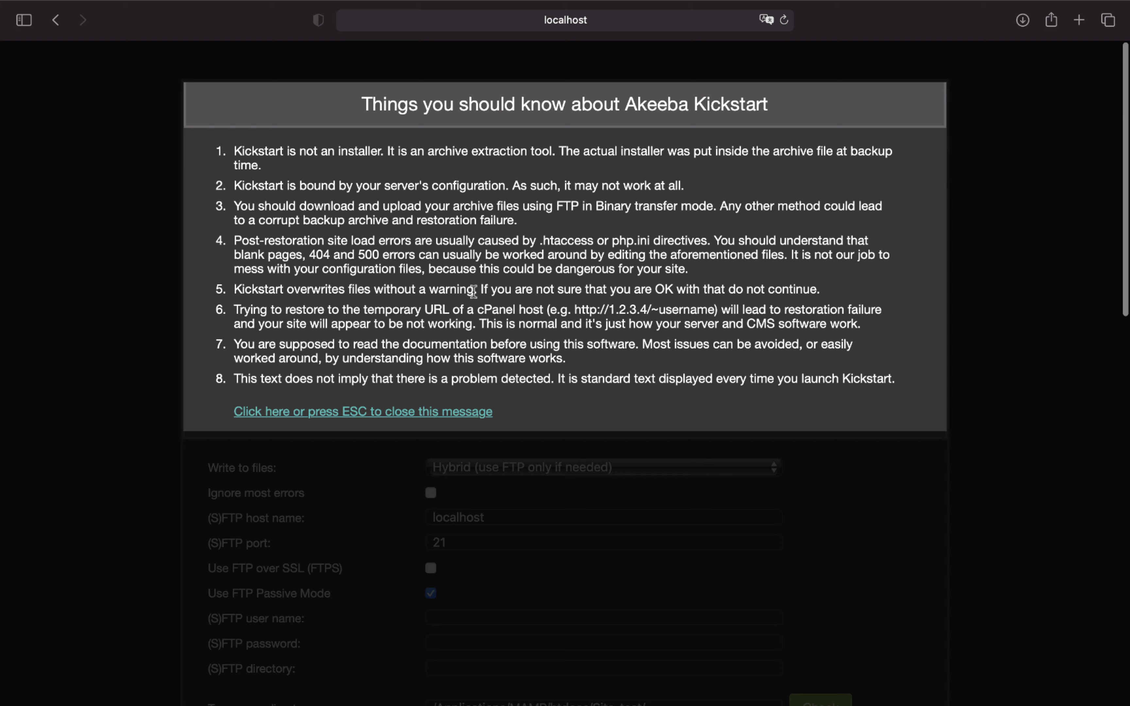
click(398, 419)
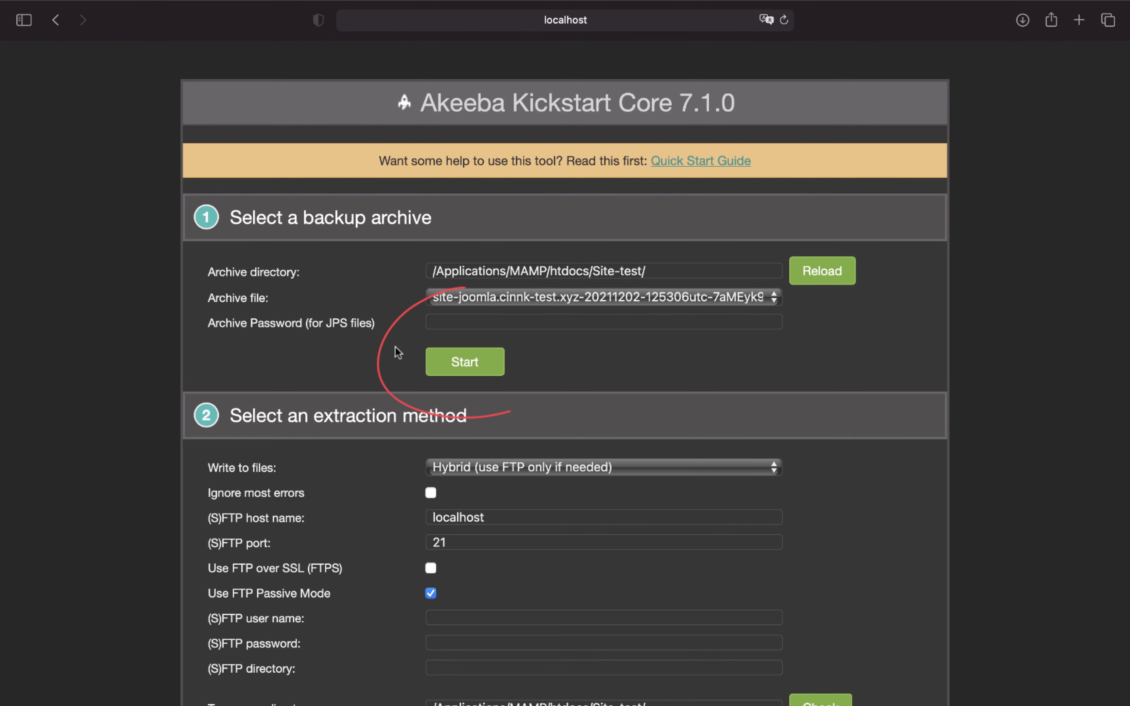
click(428, 373)
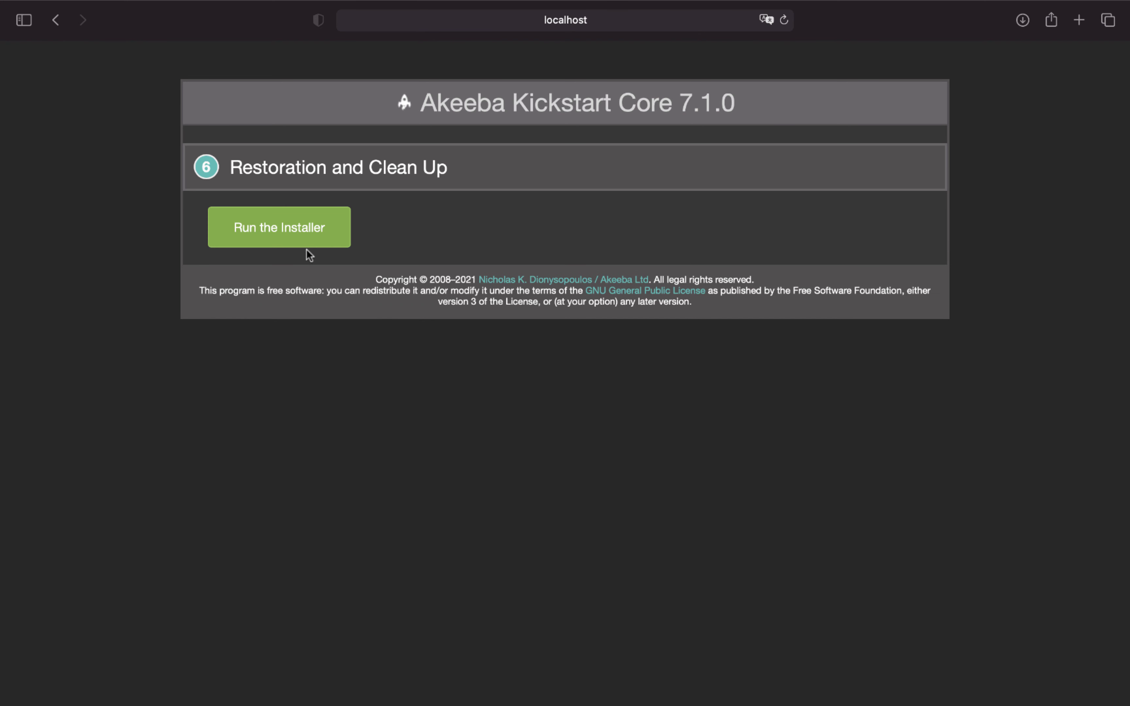
Step: Run the restoration installer, review its pre-installation check and continue to the Database Restoration stage
click(303, 245)
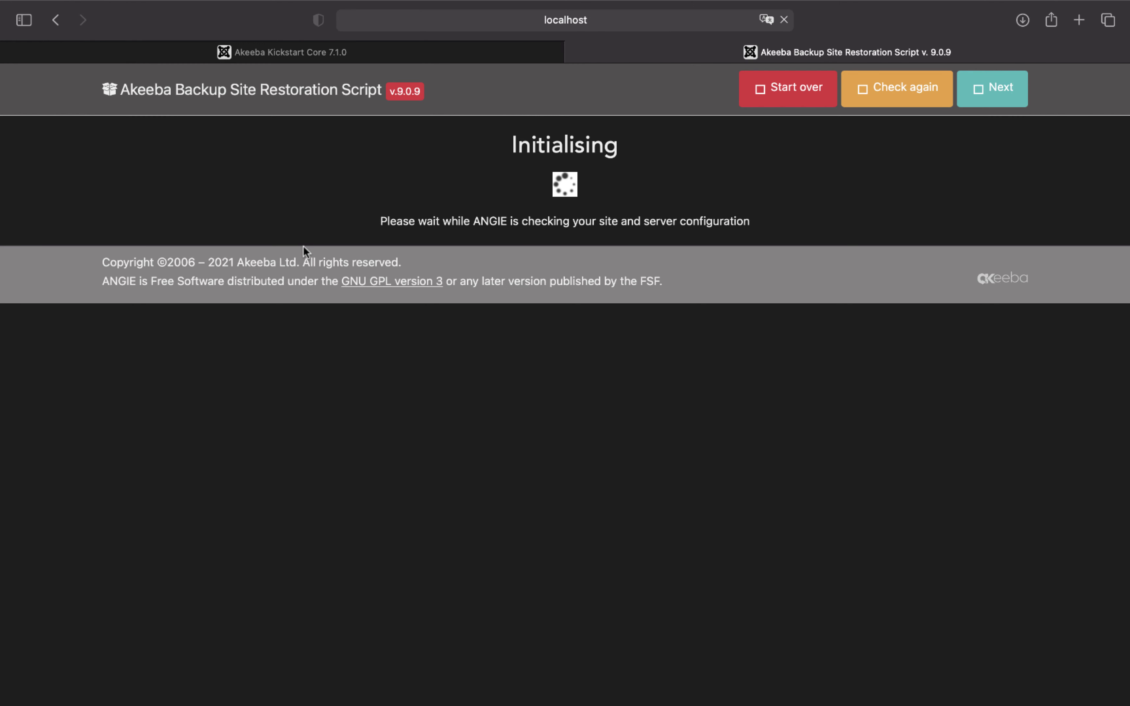
scroll(319, 254, down, 10)
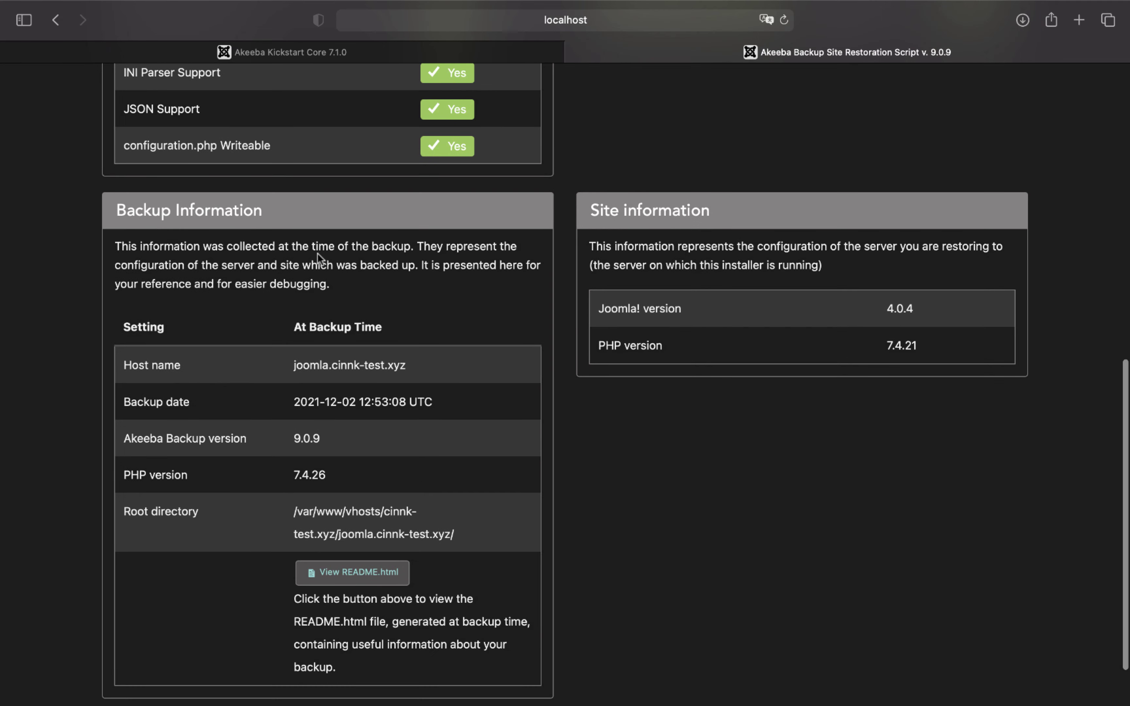
scroll(318, 253, up, 5)
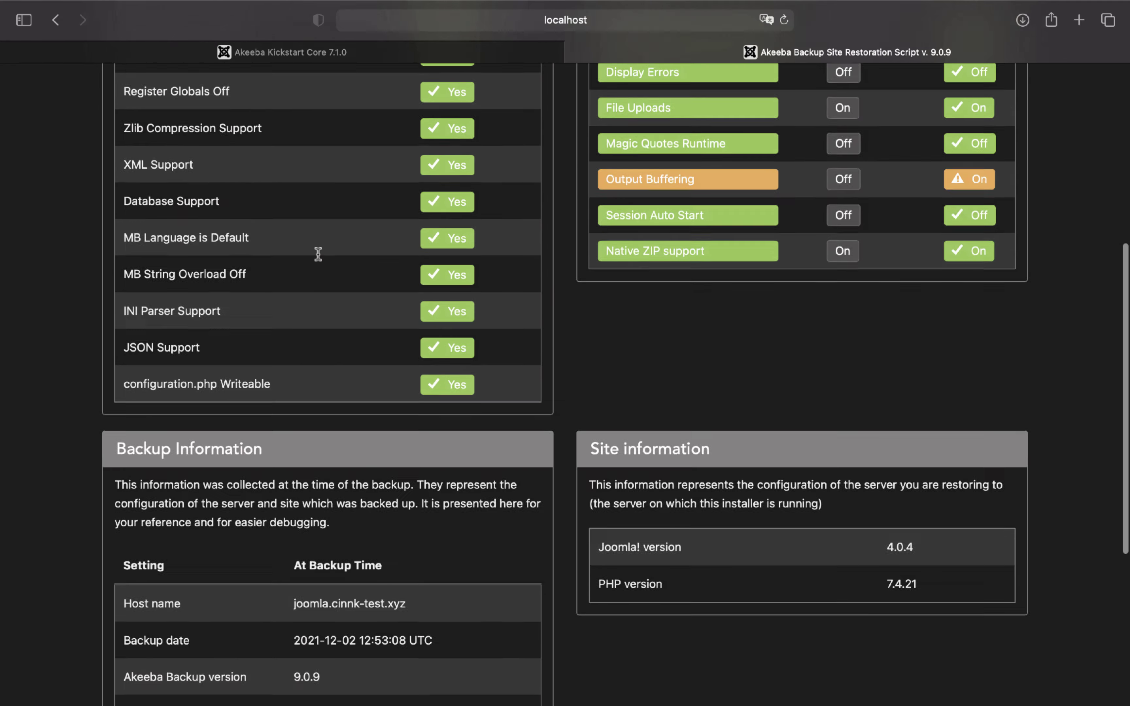
scroll(318, 254, up, 5)
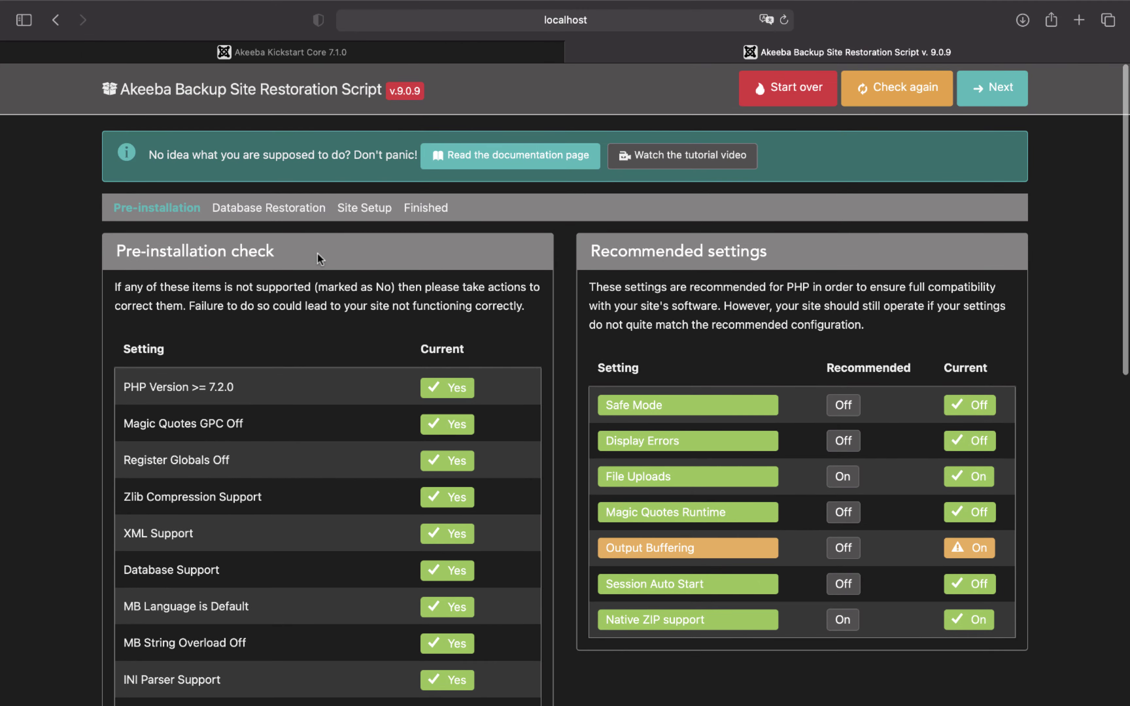
click(990, 103)
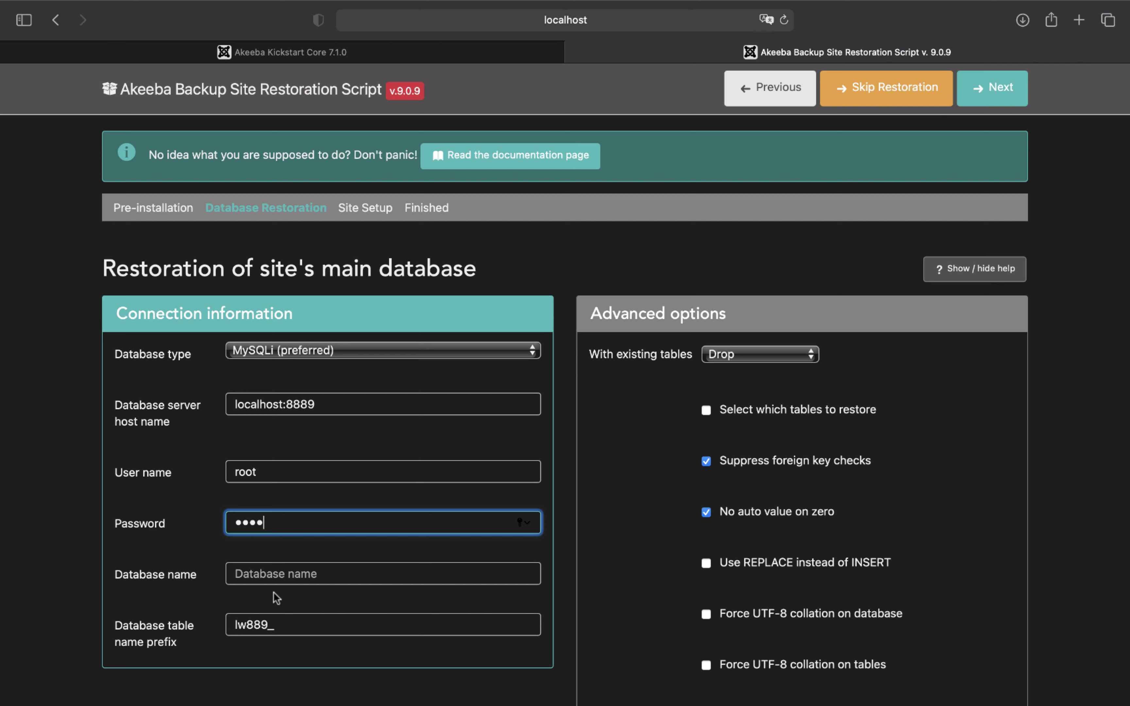
Step: Set the database name to Joomla_Akeeba, restore the site's main database and proceed to Site Setup
click(277, 575)
text(Joomla_)
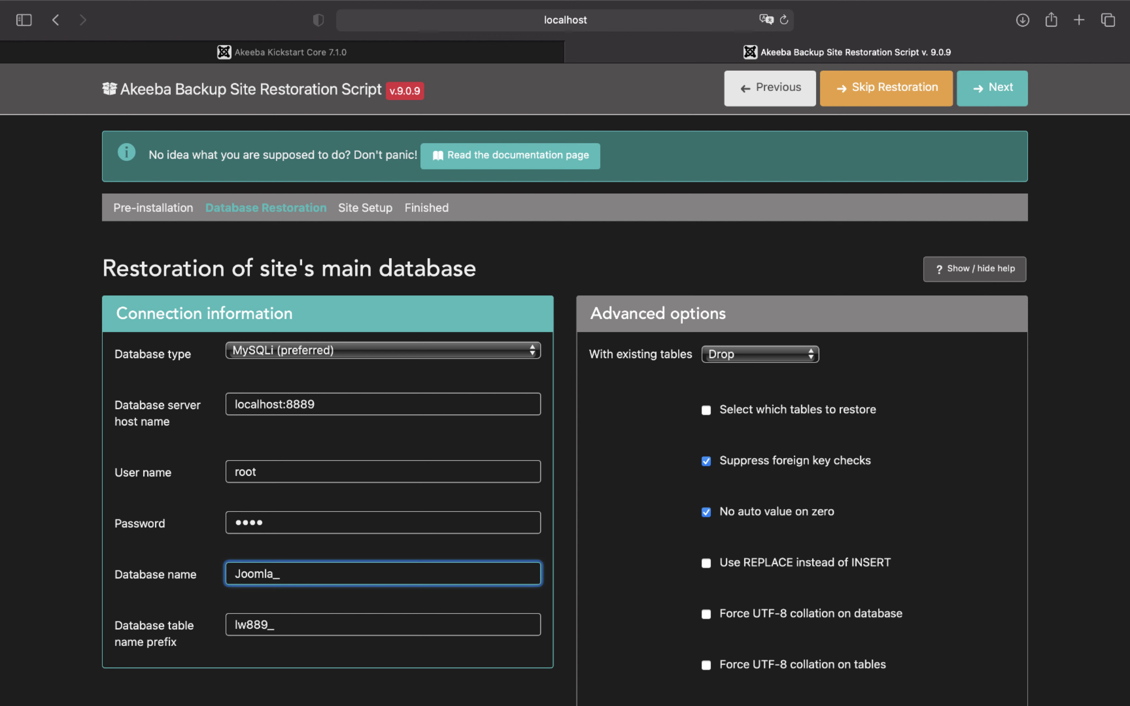
text(Akeeba)
click(1001, 99)
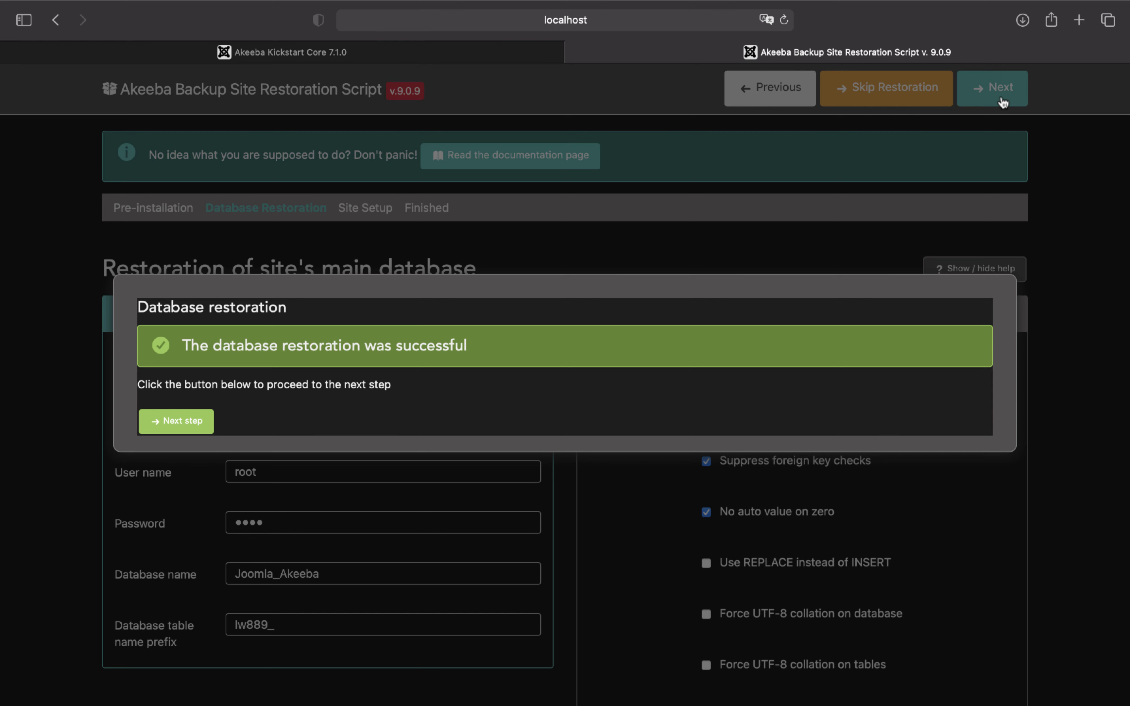
click(196, 423)
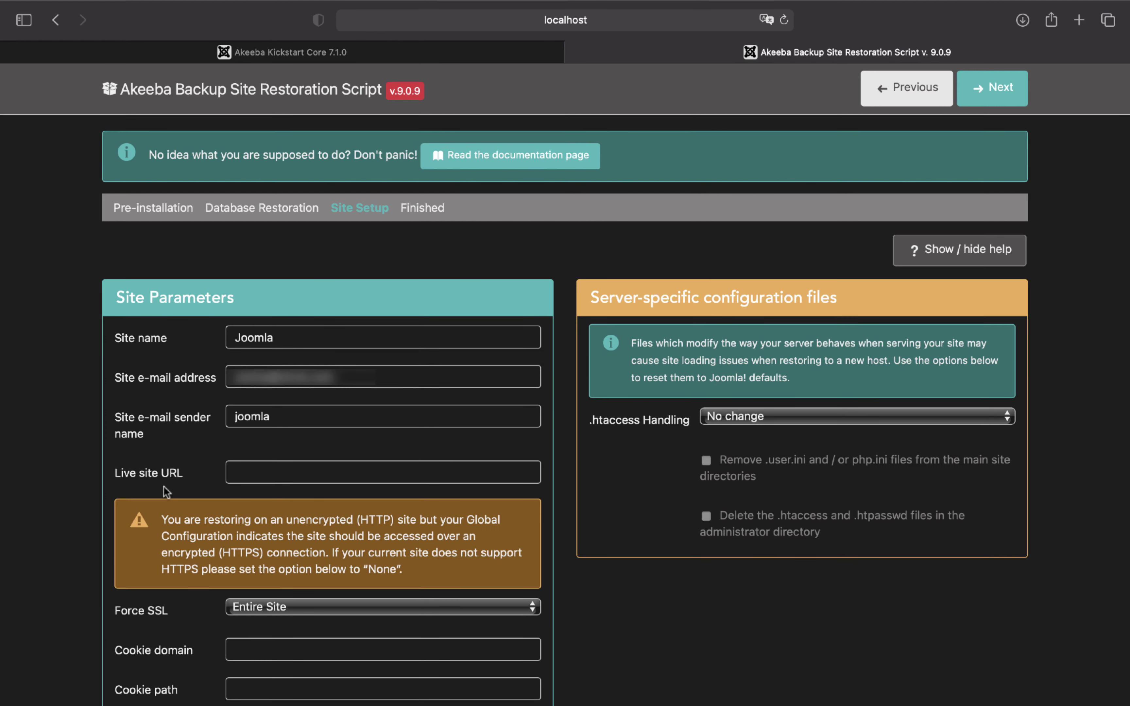
Step: Accept the existing Site Setup parameters to finish the restoration script, and run the Clean Up in Kickstart
click(130, 426)
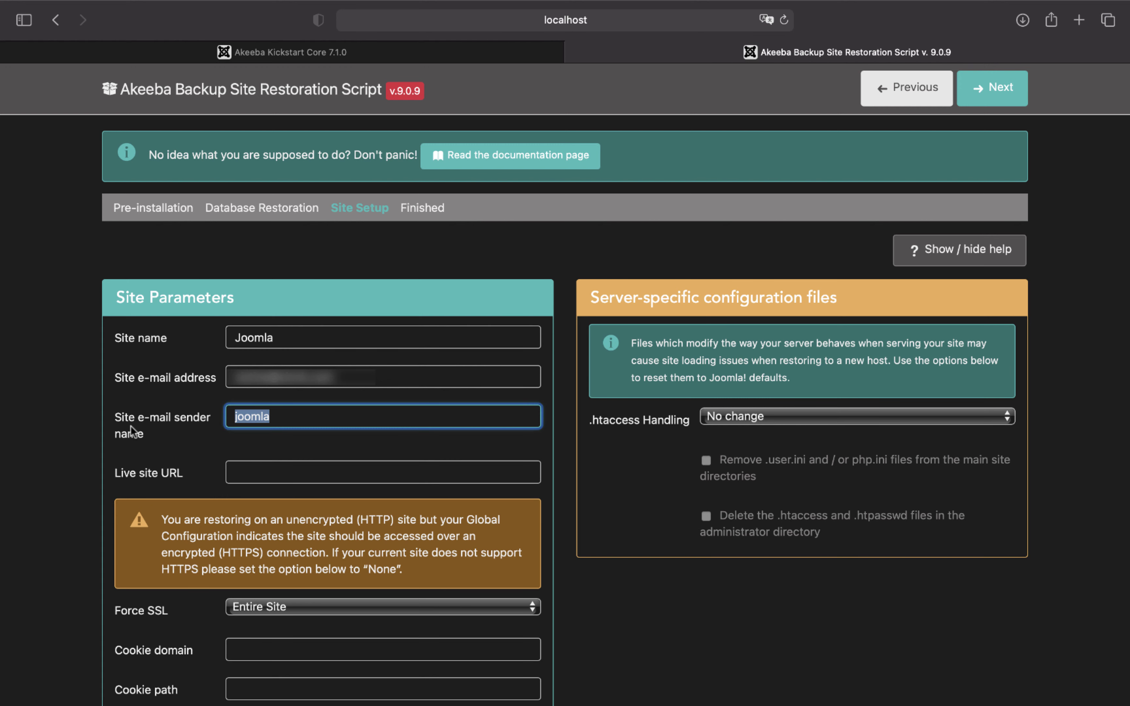
click(988, 105)
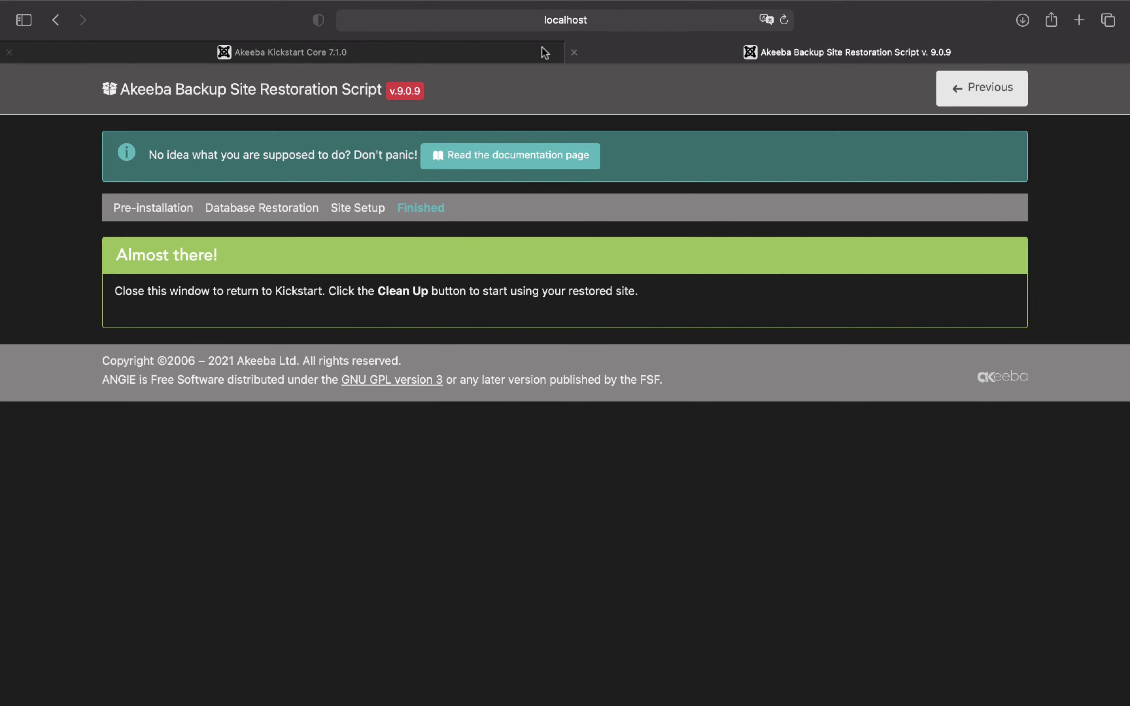
click(473, 54)
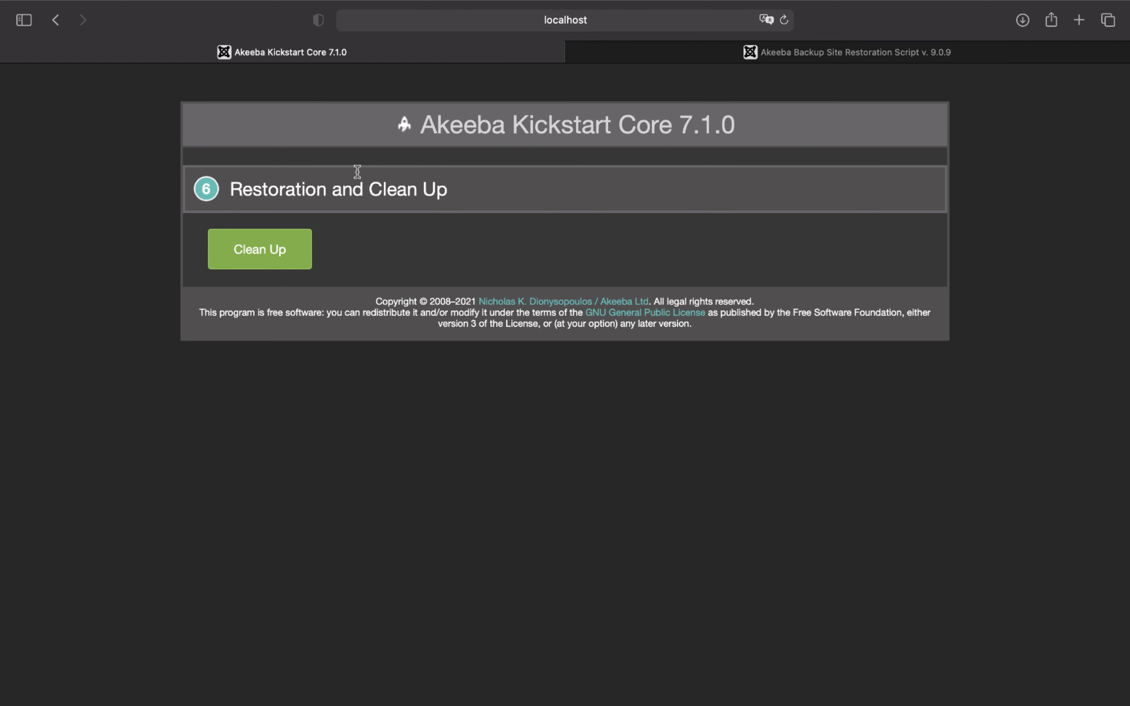
click(300, 268)
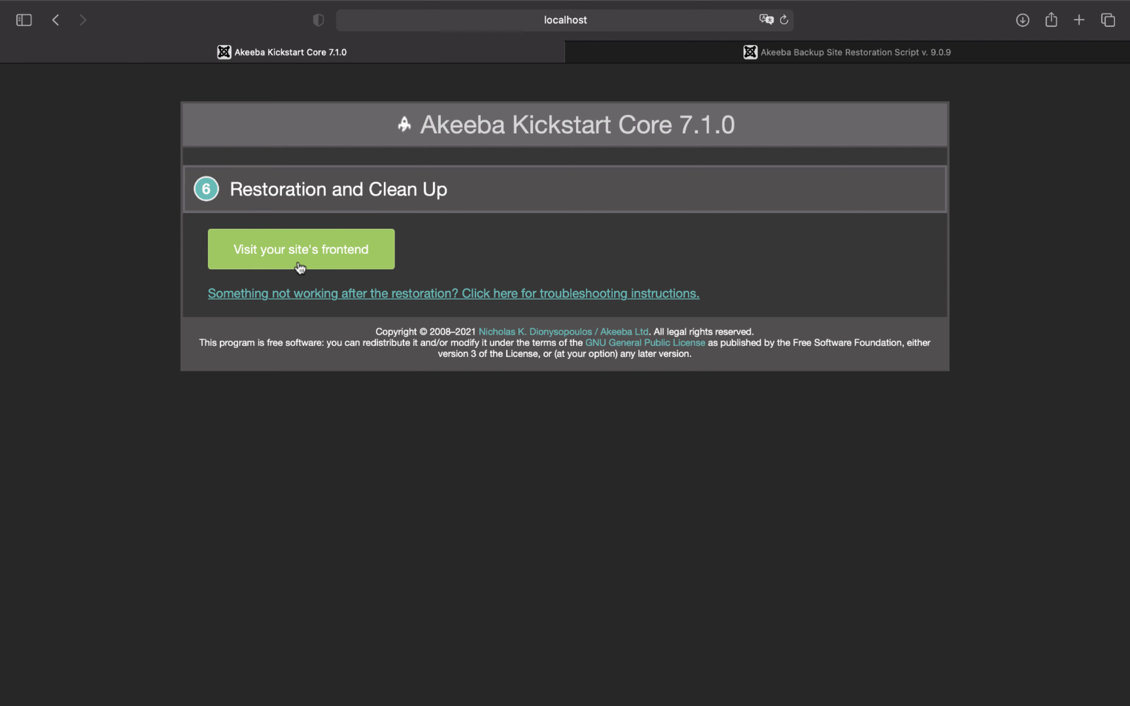
Step: Visit the restored Joomla site's frontend and reload the page to check it
click(299, 250)
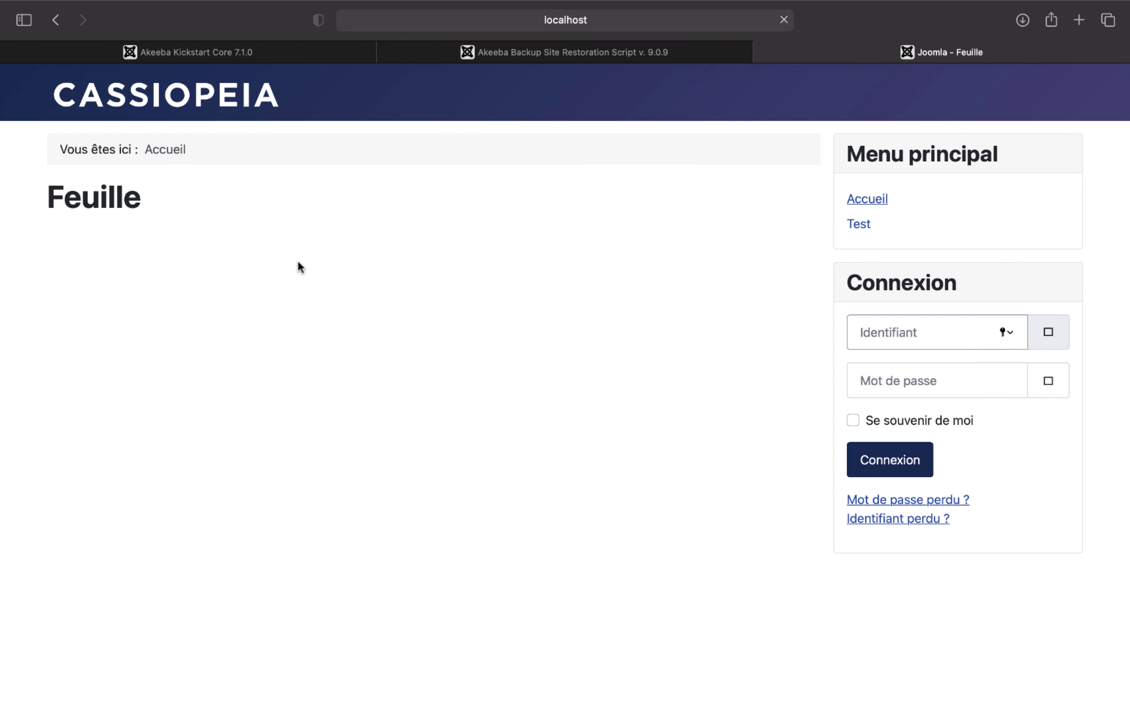
key(super+r)
key(super+r)
key(super+r)
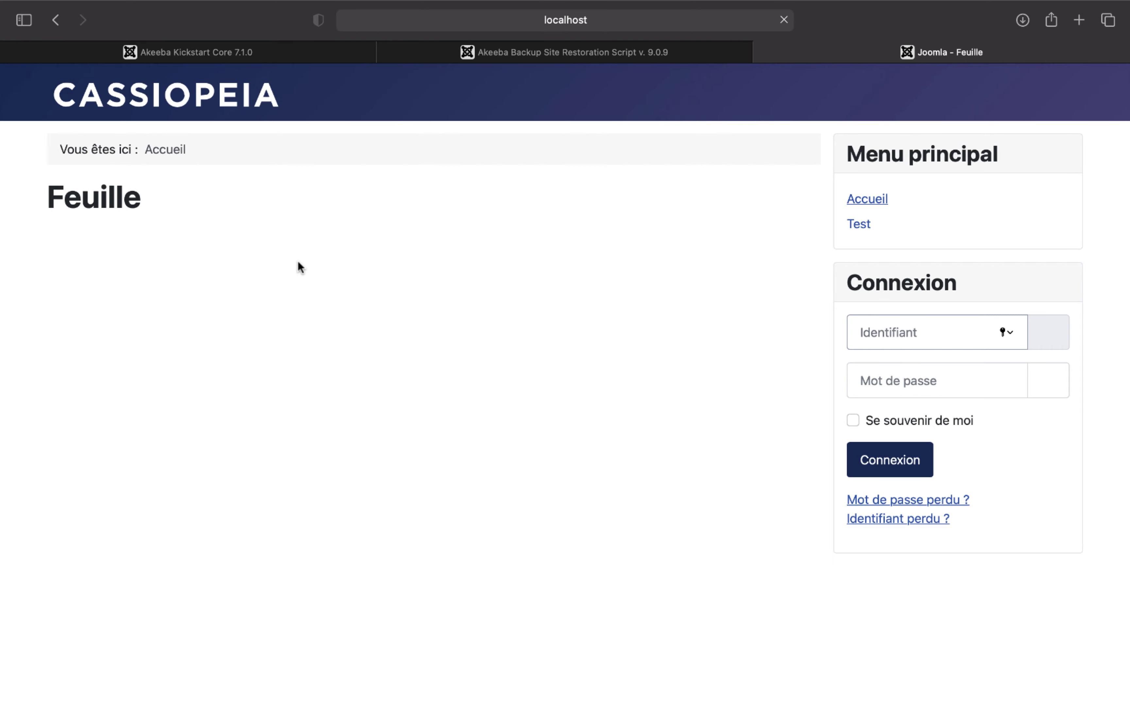